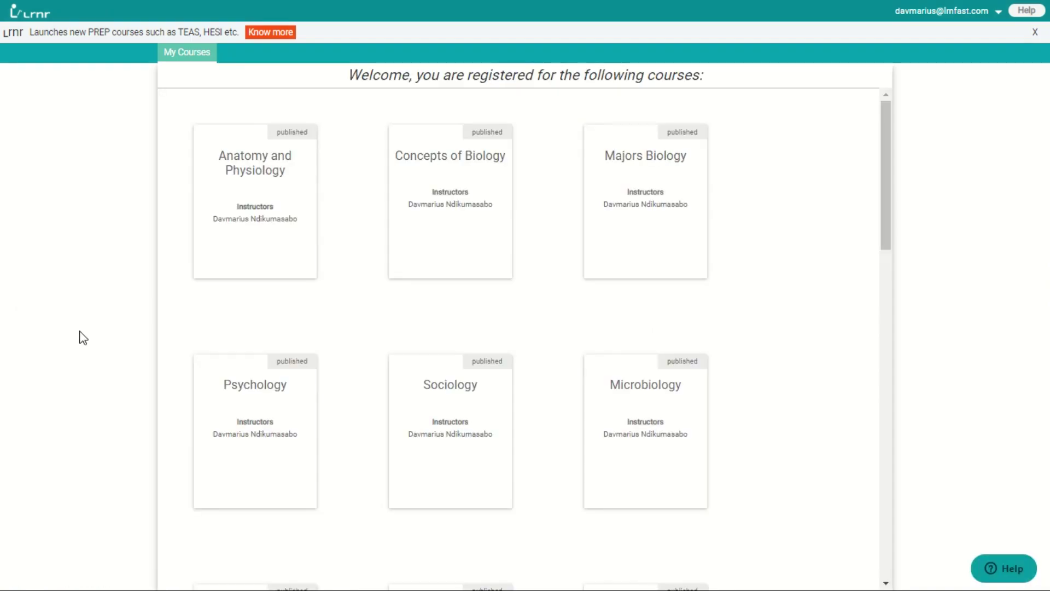
Step: Open the Anatomy and Physiology course card from My Courses
click(257, 209)
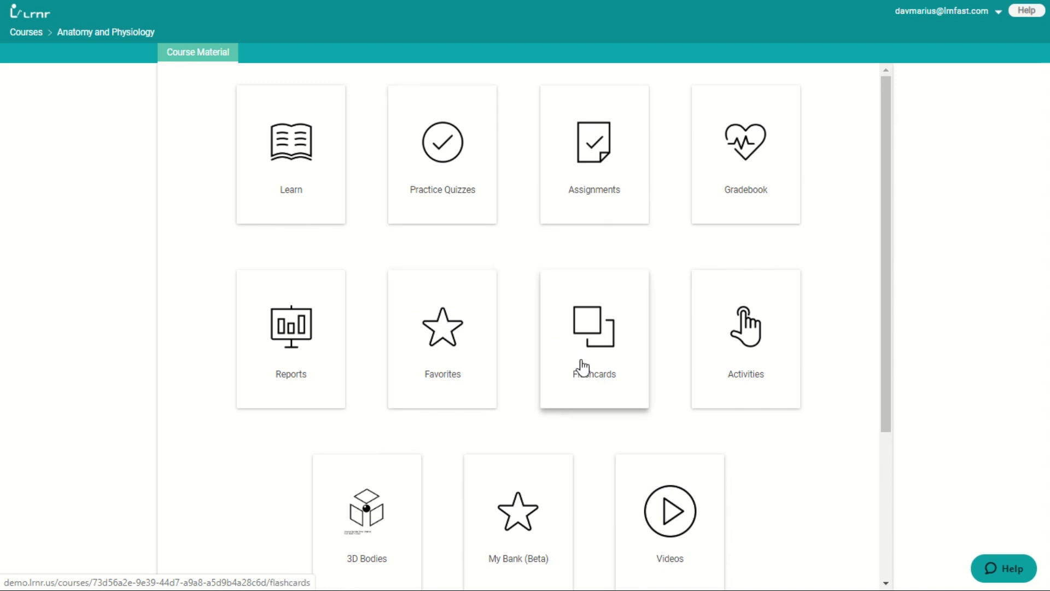
Step: Open the Learn reader at AXIAL SKELETON: The Skull, with its glossary panel
click(289, 174)
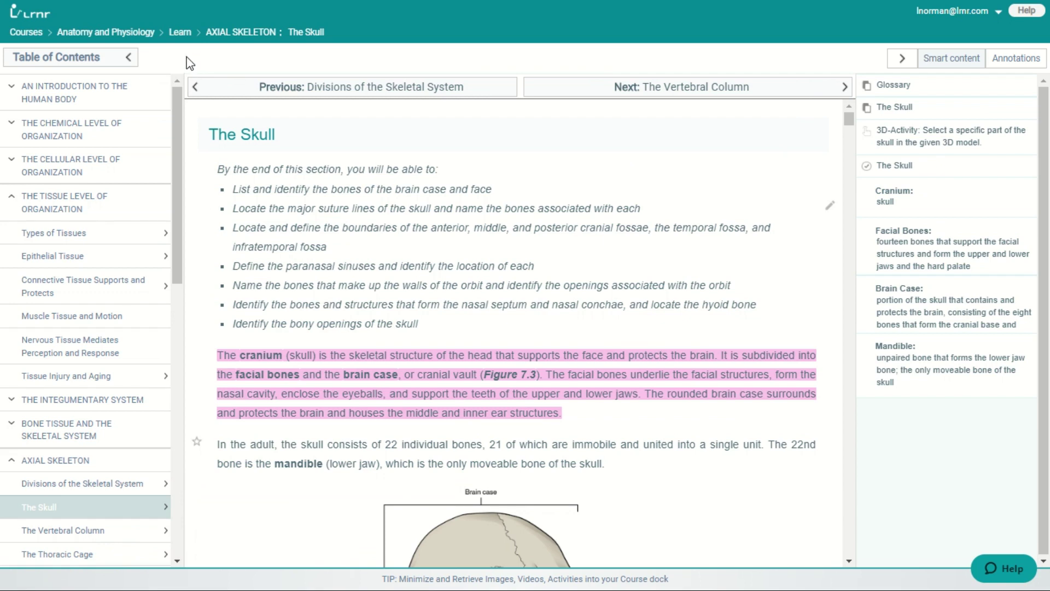
mouse_move(38, 33)
mouse_move(133, 34)
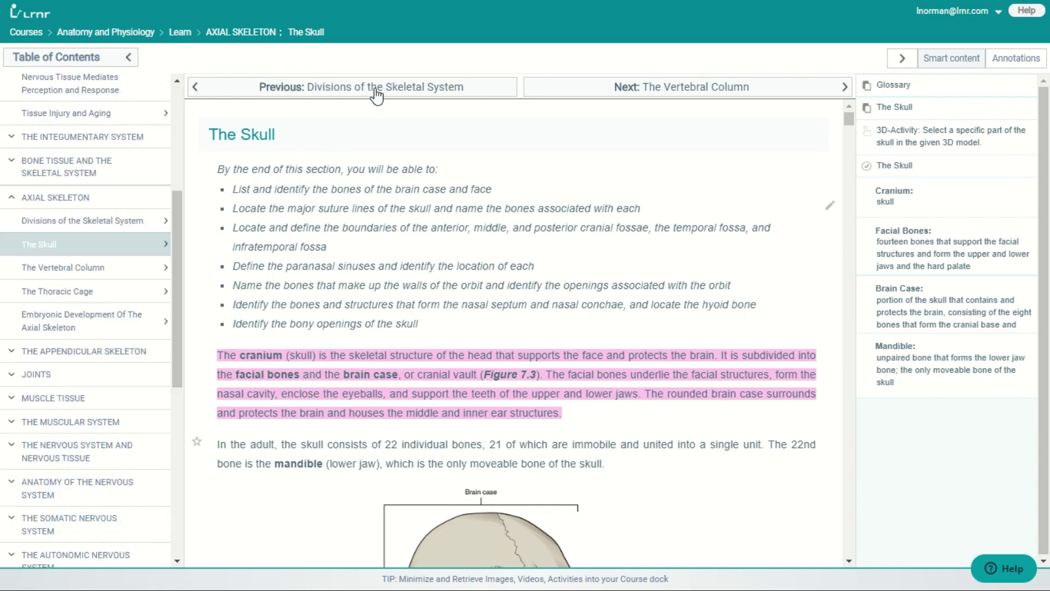
mouse_move(847, 123)
mouse_down()
mouse_move(853, 154)
mouse_move(854, 123)
mouse_up()
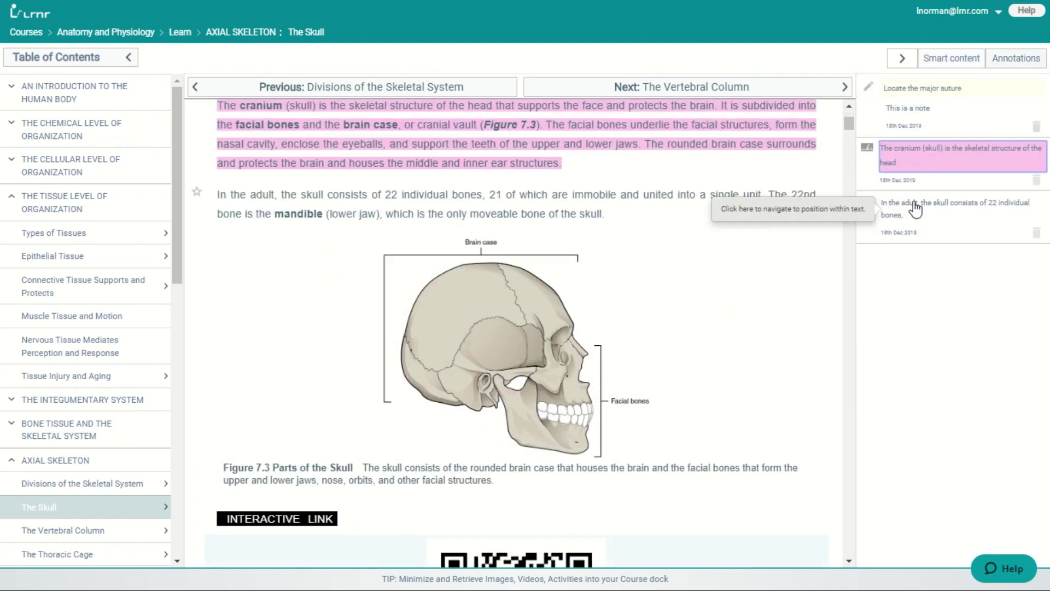
Step: Turn on Smart content and browse The Skull's 3D activity and glossary notes, returning to the heading
click(951, 65)
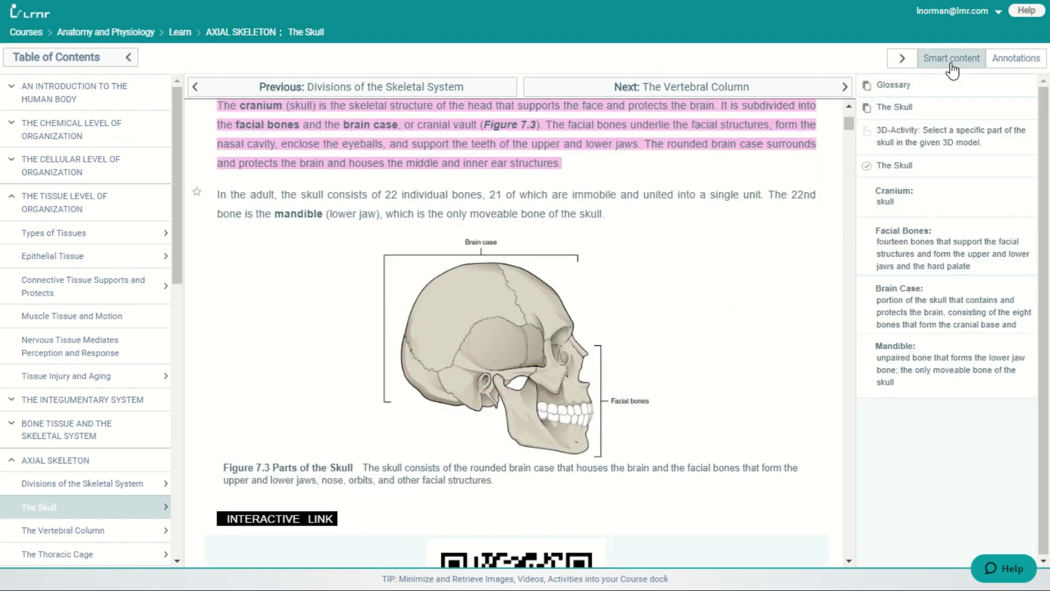
drag(849, 124, 849, 149)
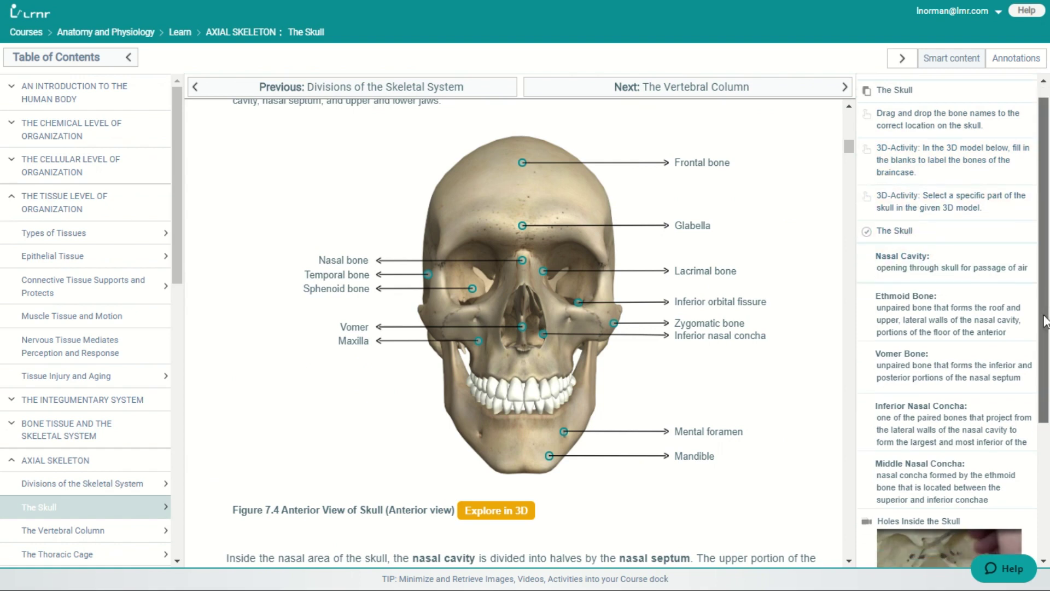
drag(1044, 316, 1043, 441)
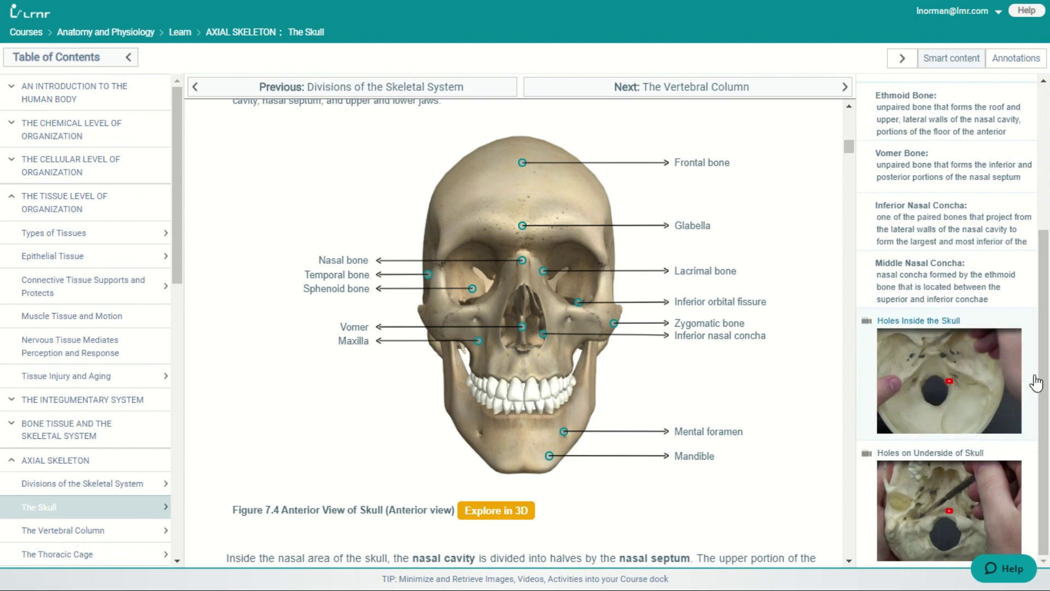
scroll(1044, 378, up, 10)
click(978, 165)
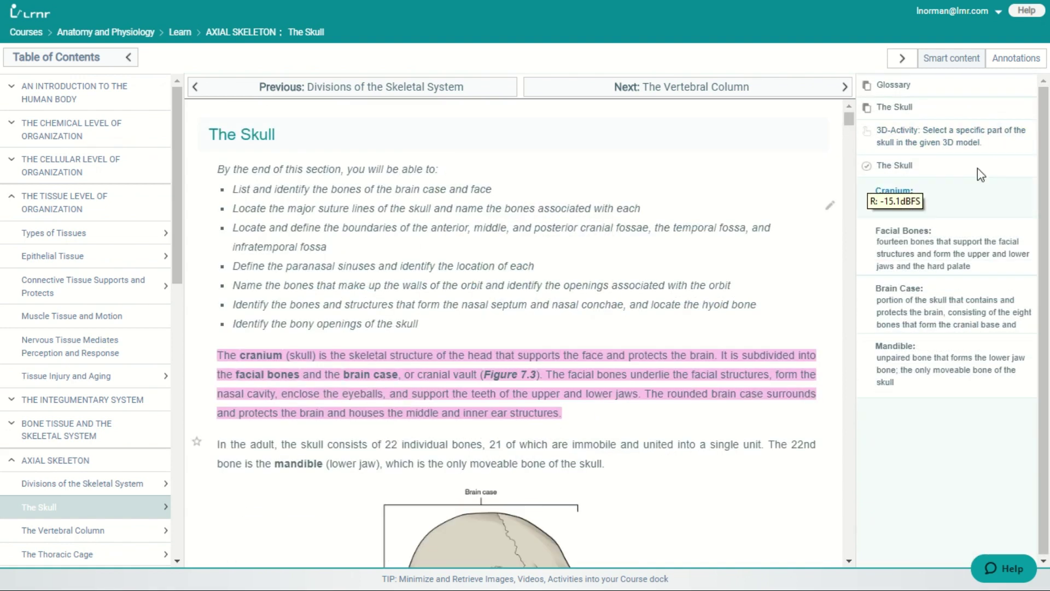
Step: Revisit the adult-skull note and cranium highlight, then go to The Tissue Level of Organization's section list
click(1015, 60)
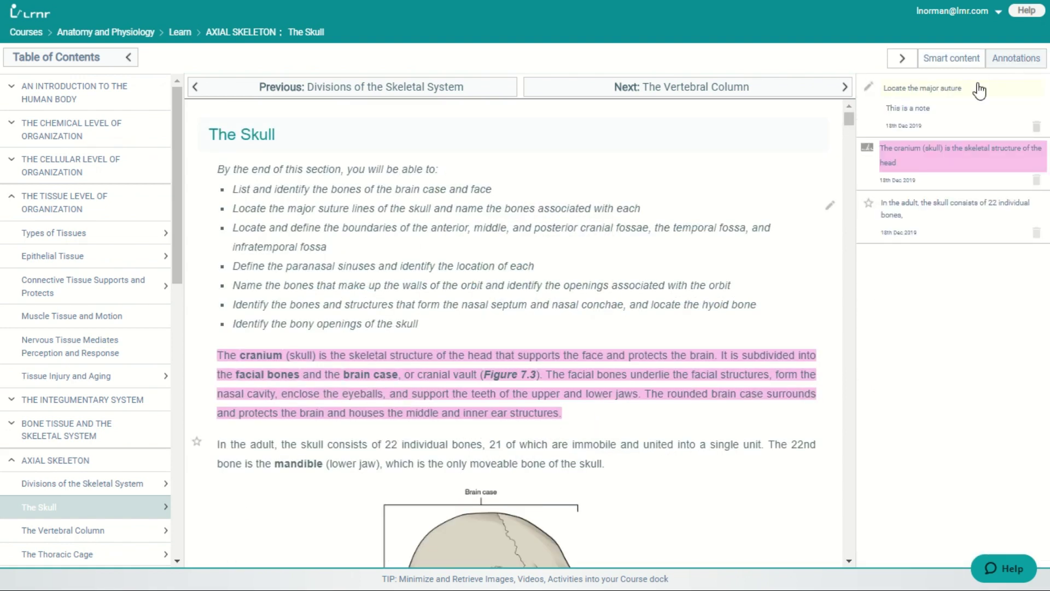
click(917, 205)
click(933, 164)
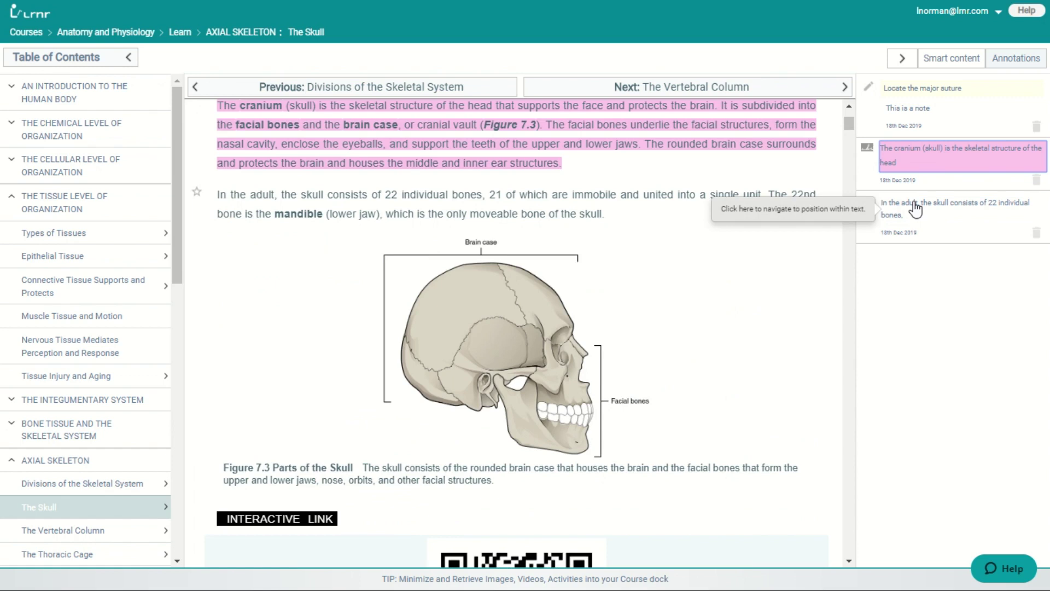
click(952, 58)
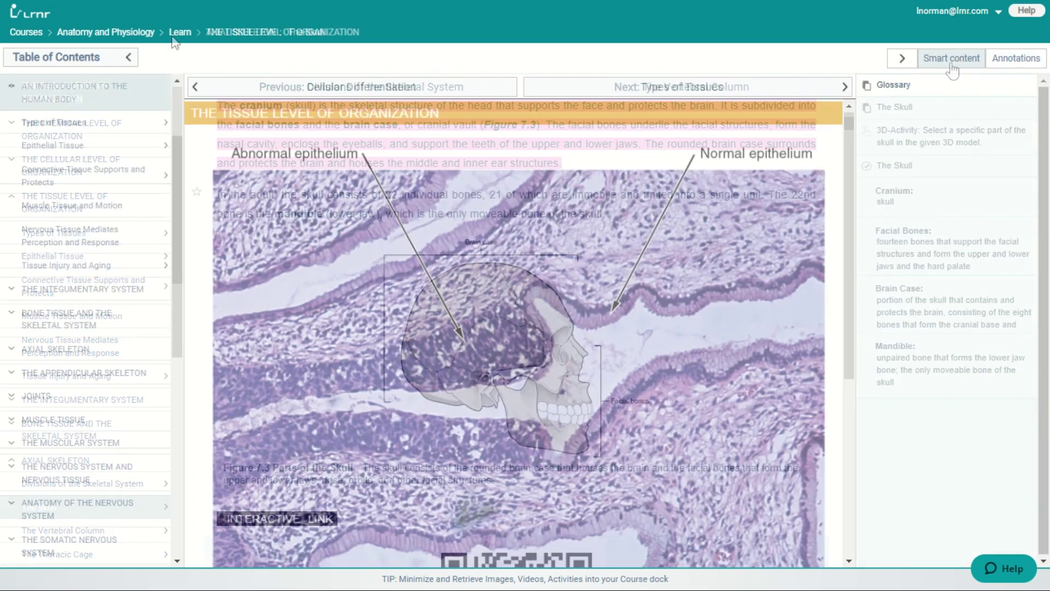
click(124, 35)
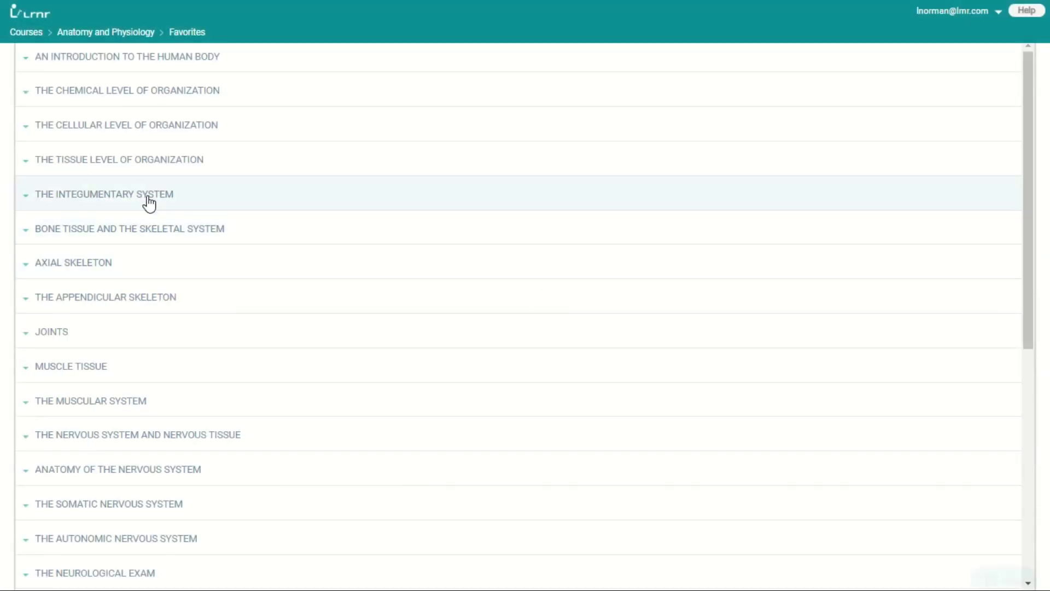
Step: Expand AXIAL SKELETON in Favorites to reach the 10.1 Overview of Muscle Tissues quiz
click(78, 269)
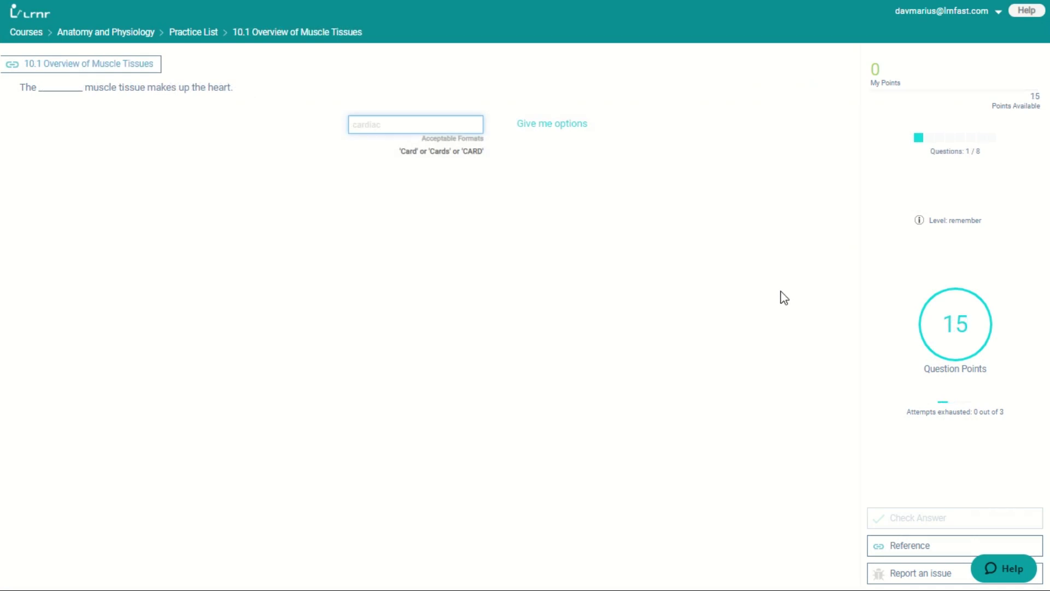
Step: Answer the heart muscle tissue question, entering 'cardaac' then 'cardic'
click(399, 124)
text(cardaac)
key(Return)
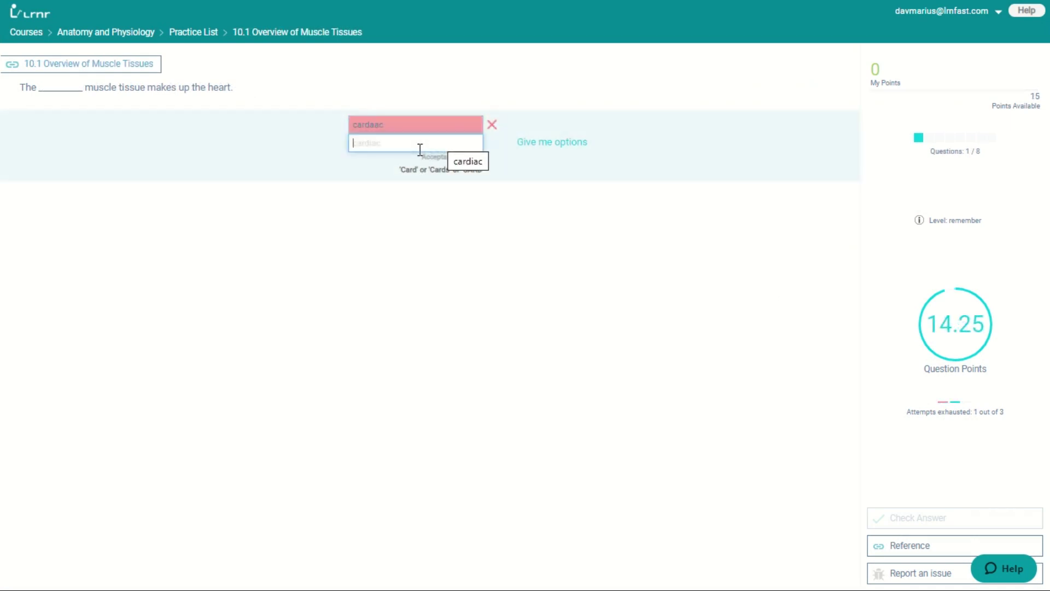
text(cardic)
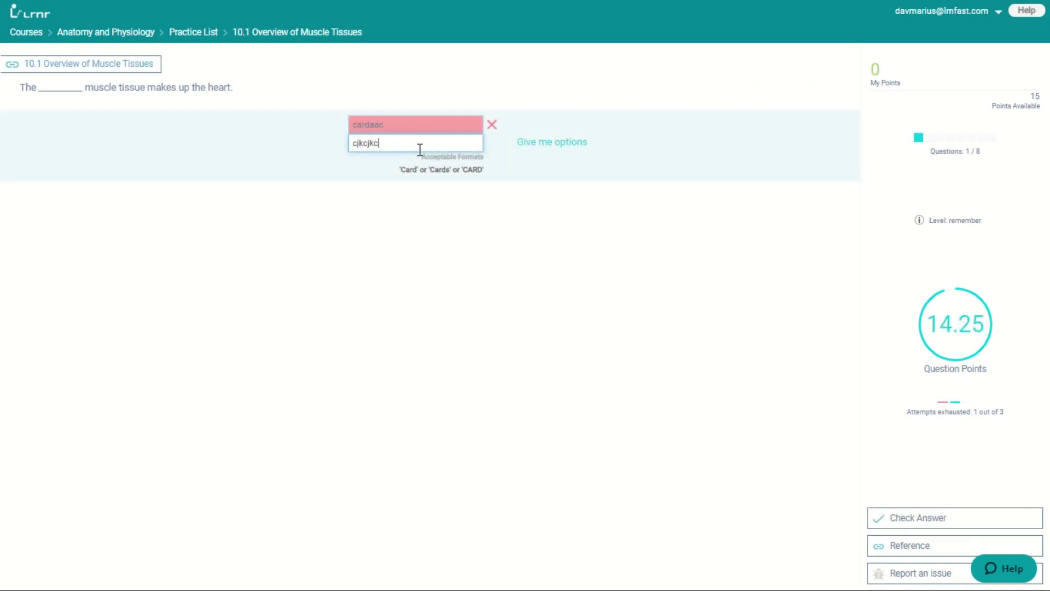
key(Return)
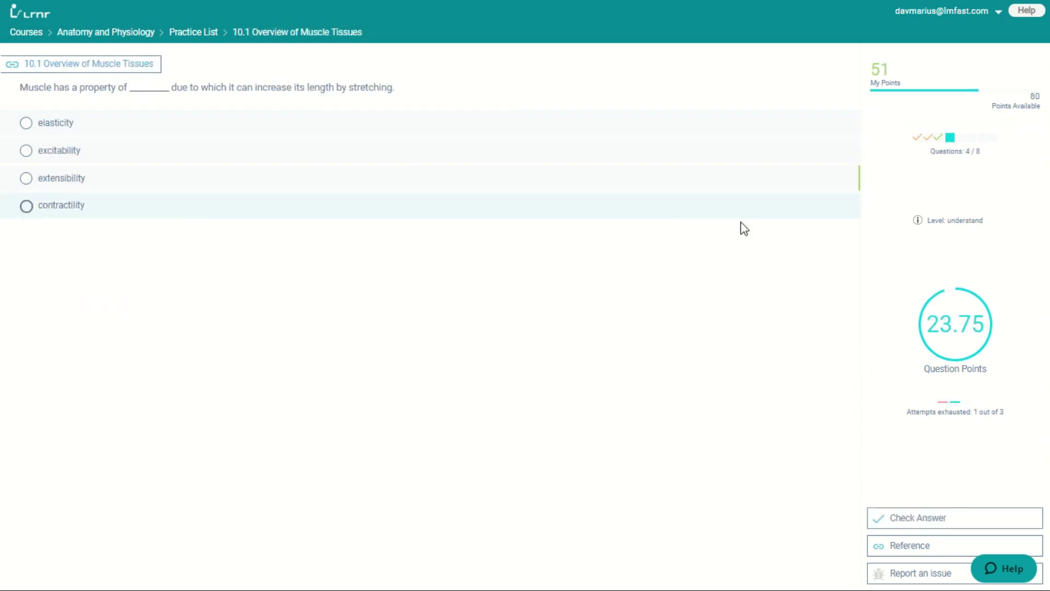
Step: Answer extensibility over contractility, advance, and begin 'elas' for question 5
click(925, 521)
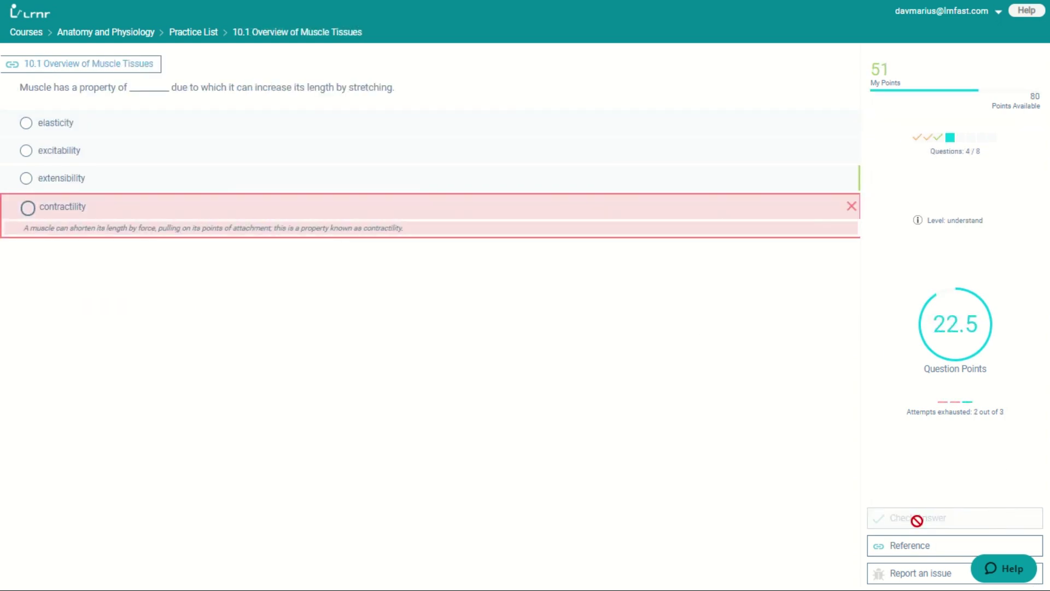
click(181, 182)
click(901, 518)
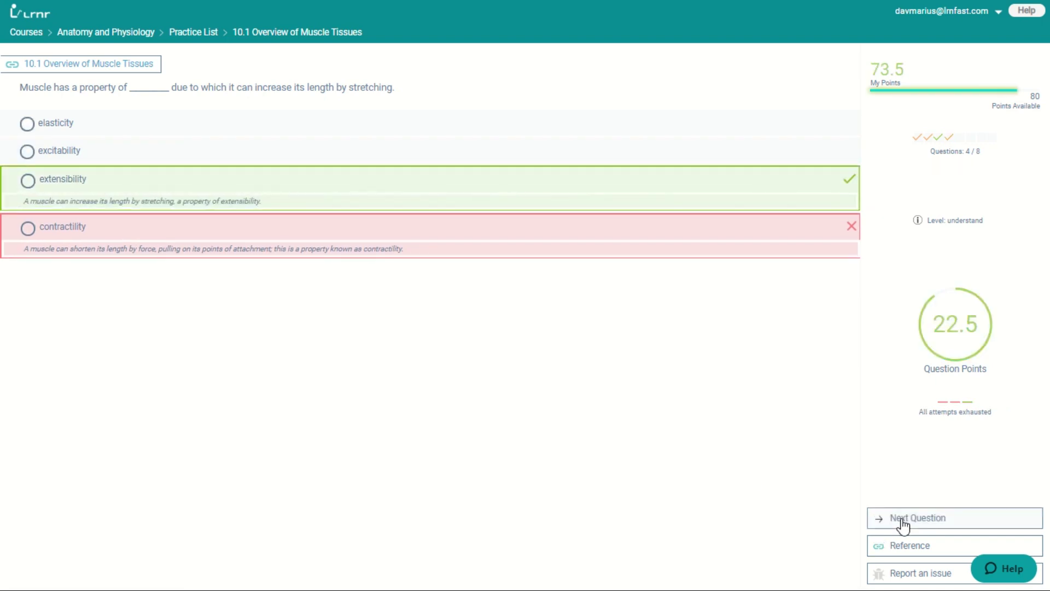
click(903, 520)
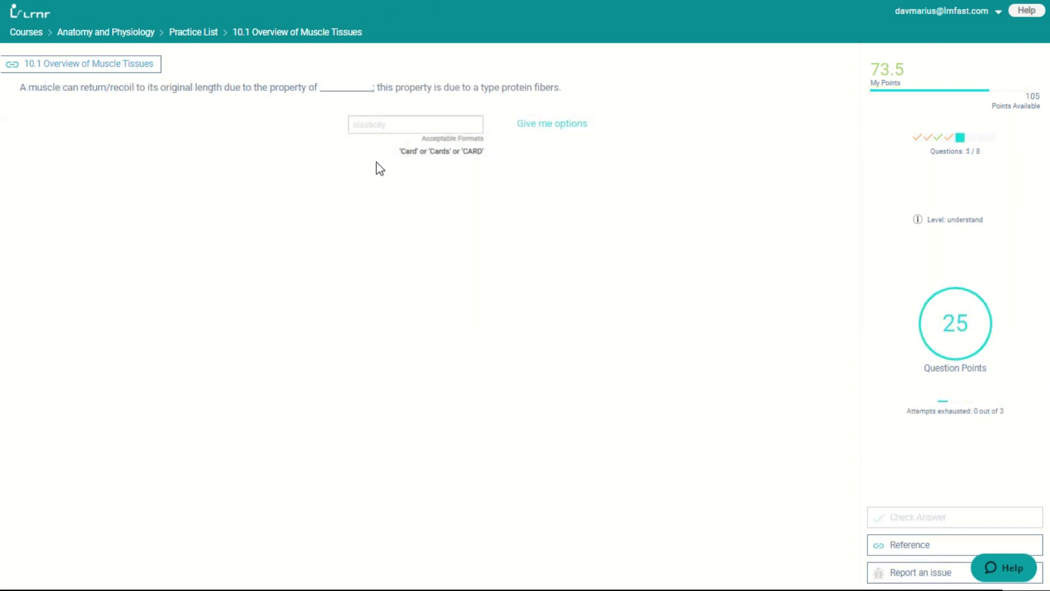
click(385, 132)
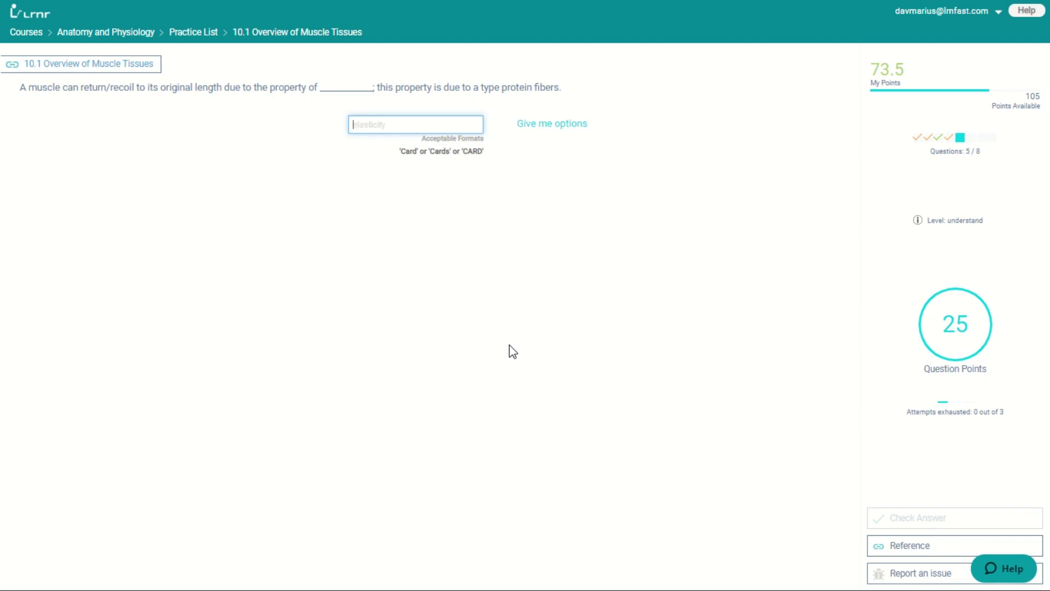
text(elasticy)
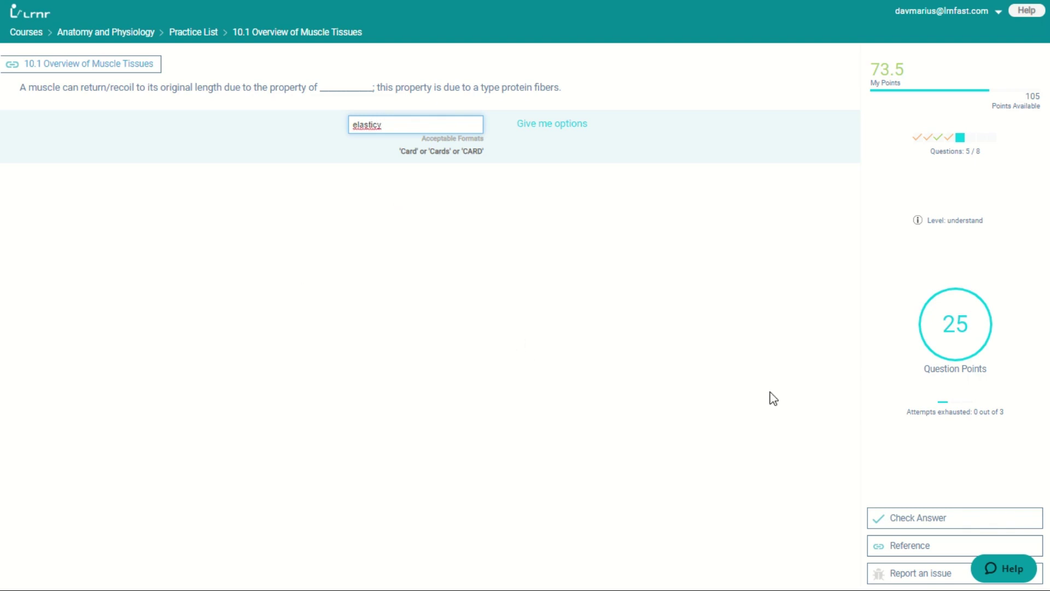
Step: Check the elasticity answer, submit 'har', and select smooth for the blood-vessel lining question
click(921, 518)
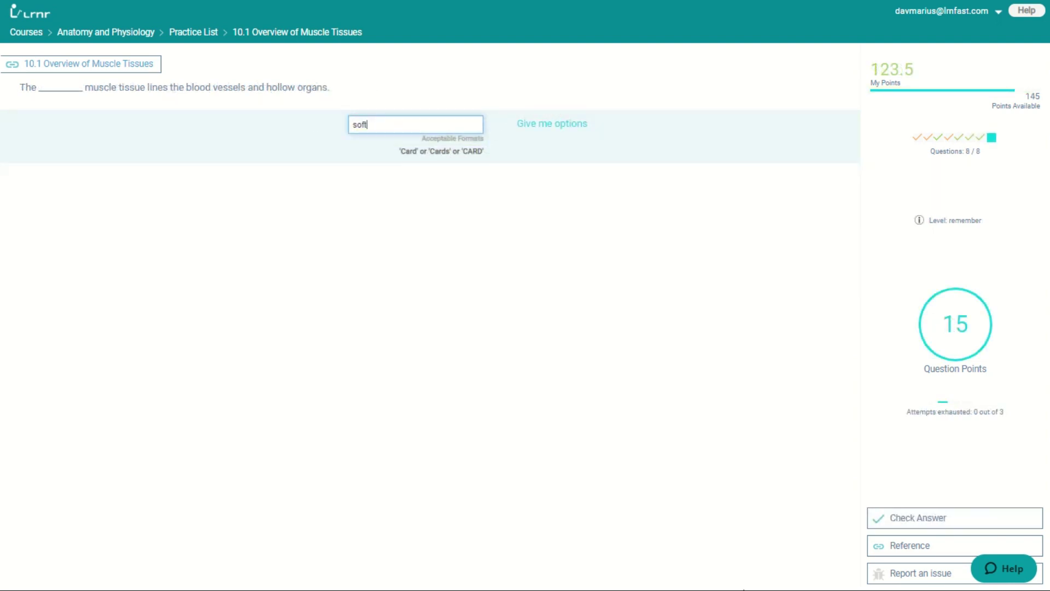
key(Return)
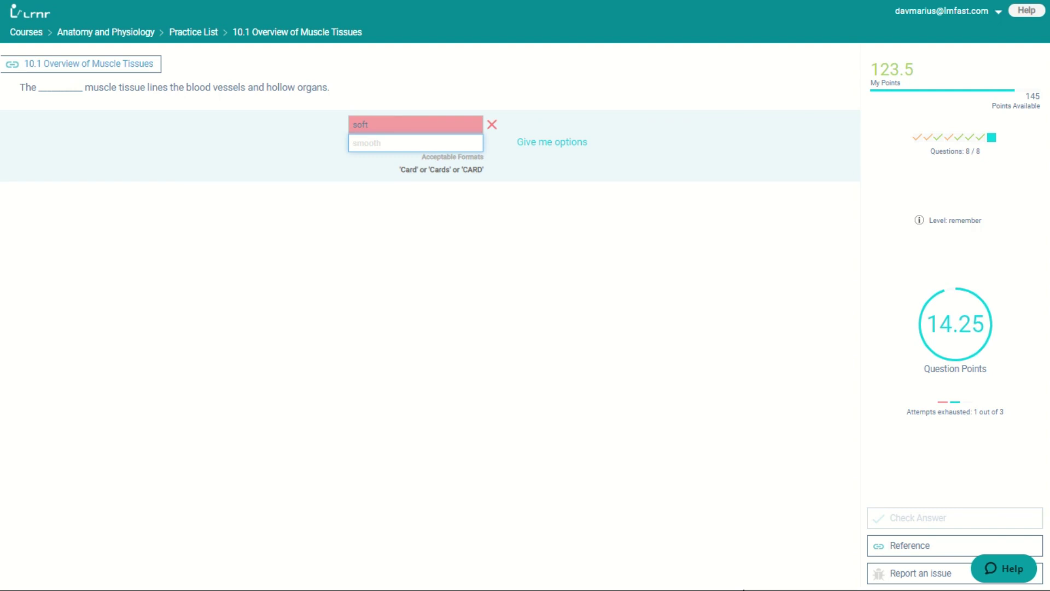
text(hard)
key(Return)
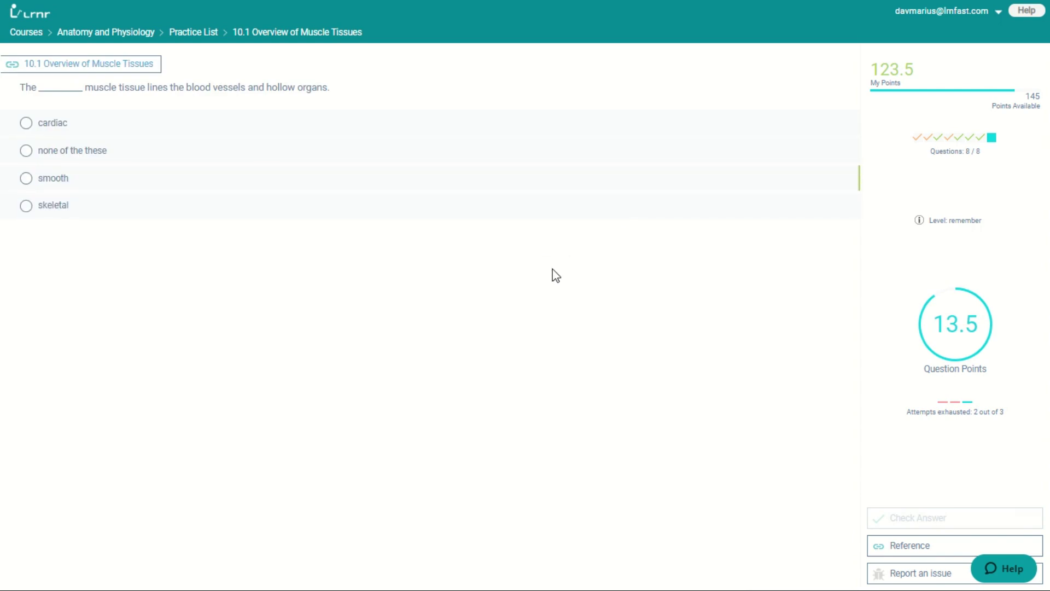
click(618, 190)
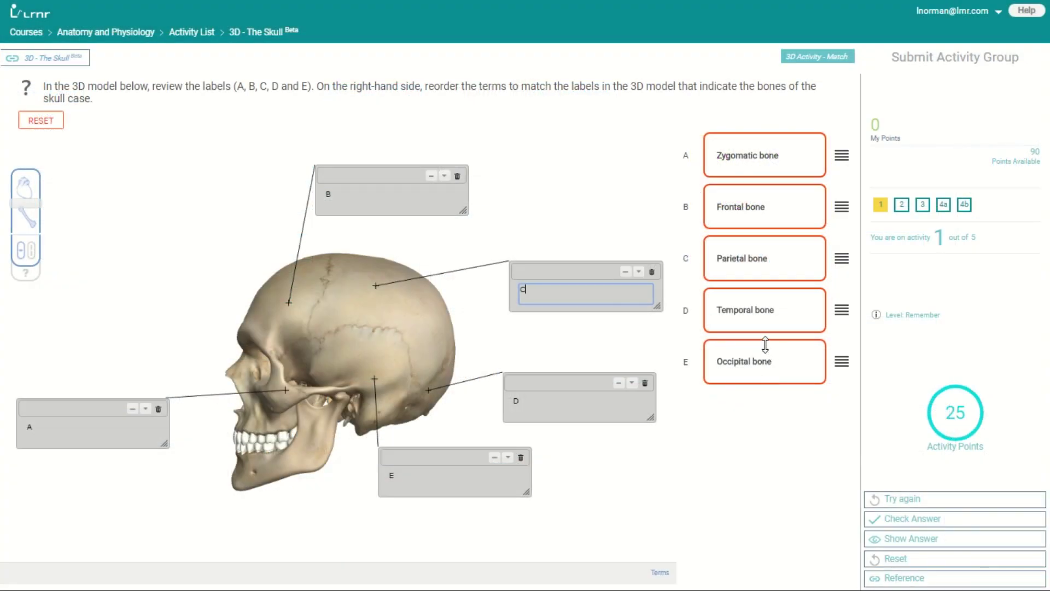
Step: Place Occipital bone in slot D, check the order, and select the left scapula
drag(755, 362, 753, 320)
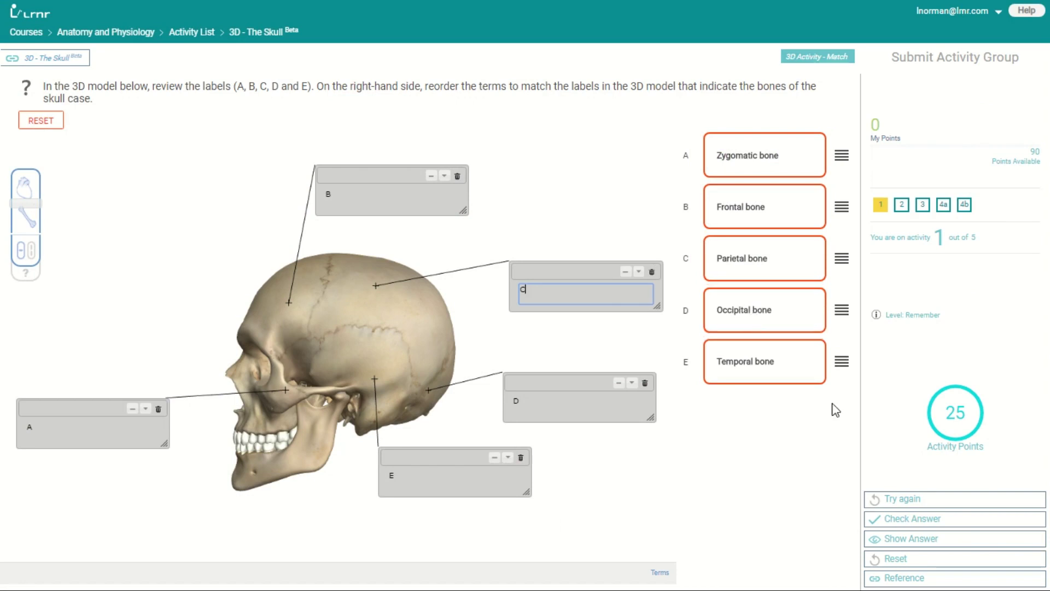
click(912, 520)
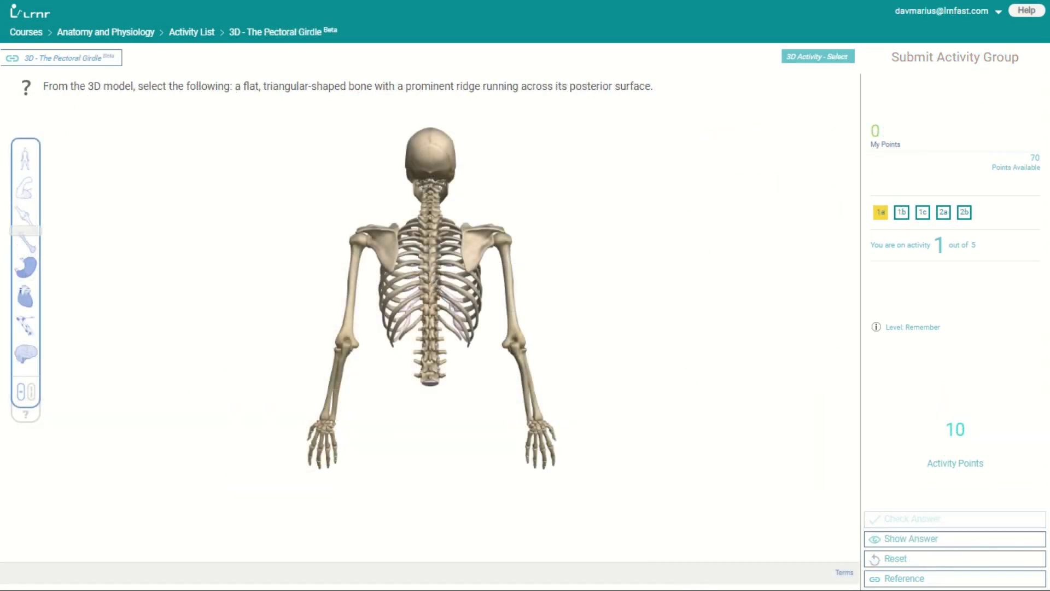
click(383, 243)
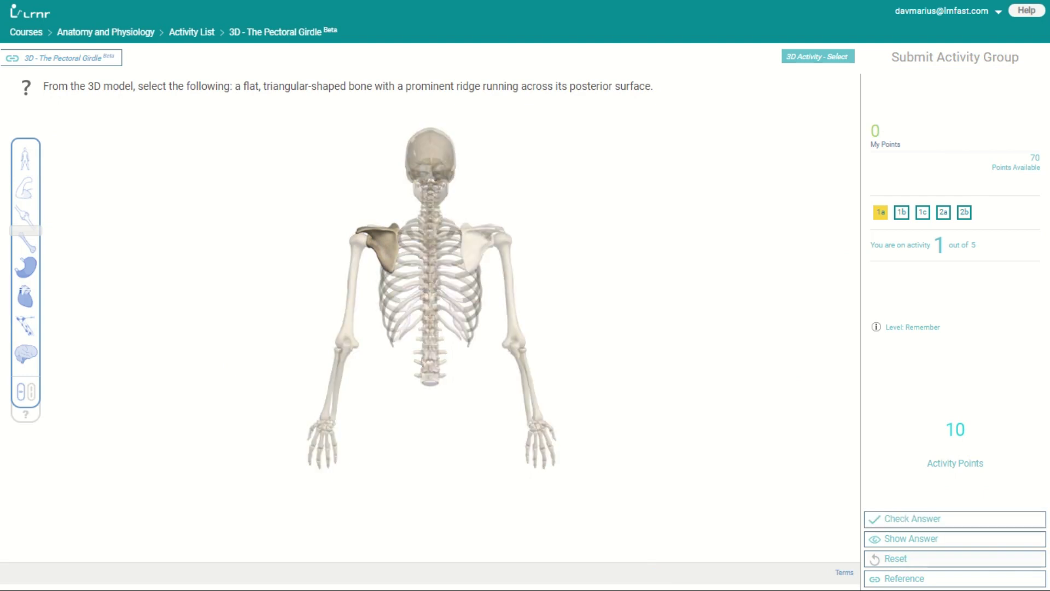
Step: Check the scapula, enter 'Ri' for the pectinate-muscle chamber, and reveal Right atrium
click(912, 519)
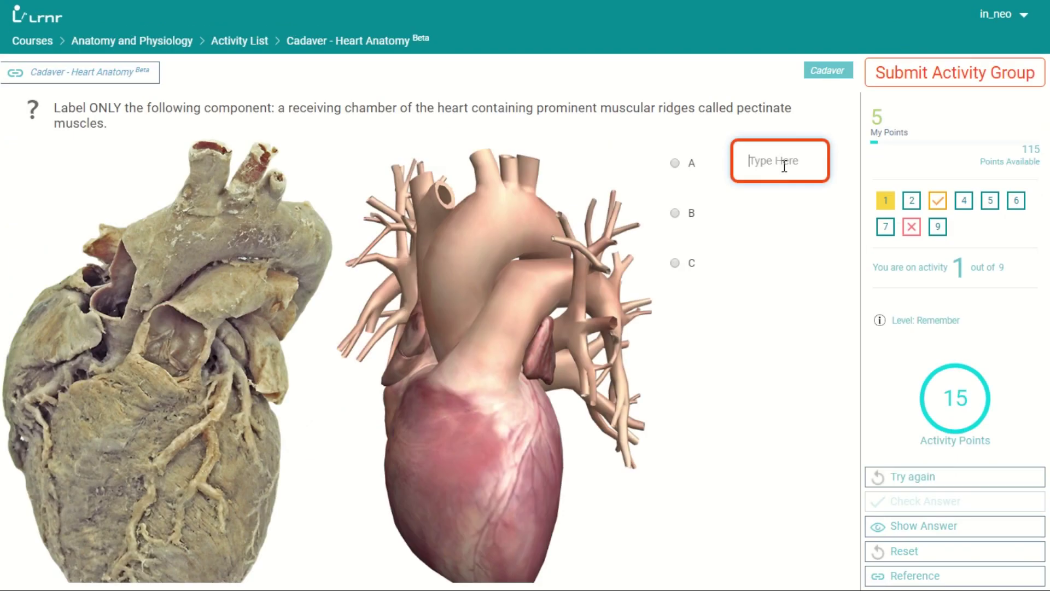
text(Ri)
click(925, 530)
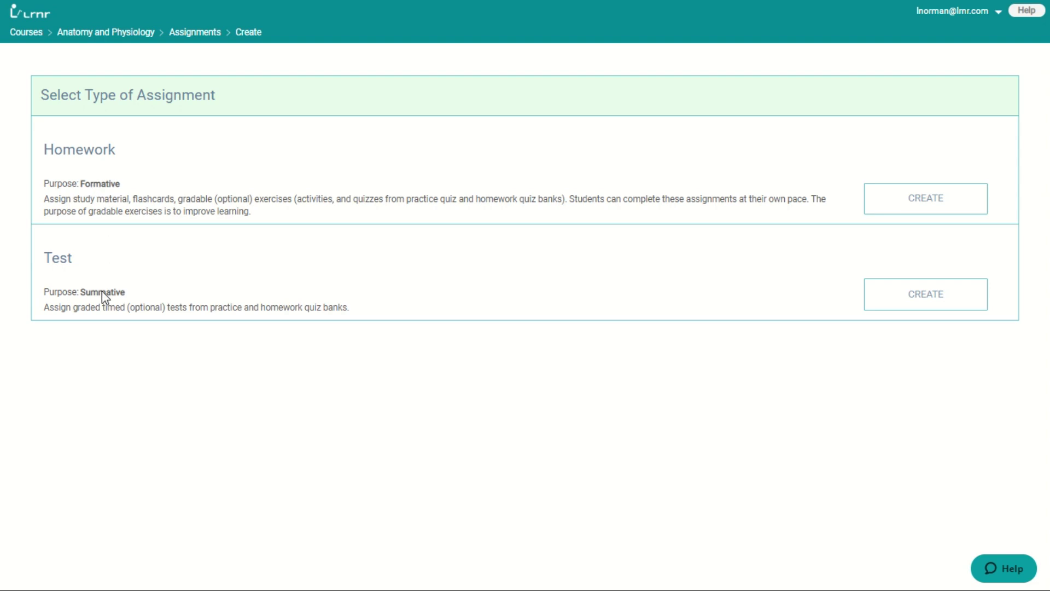
Step: Create a Homework assignment named 'Human Anatomy' and expand the Study material chapters
click(198, 34)
click(907, 203)
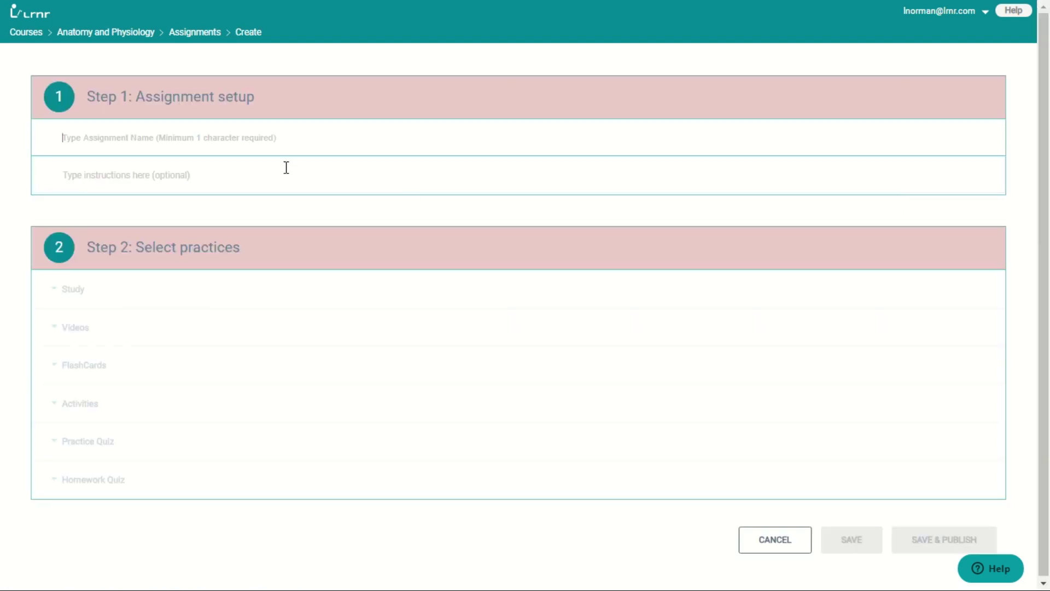
text(Human Anatomy)
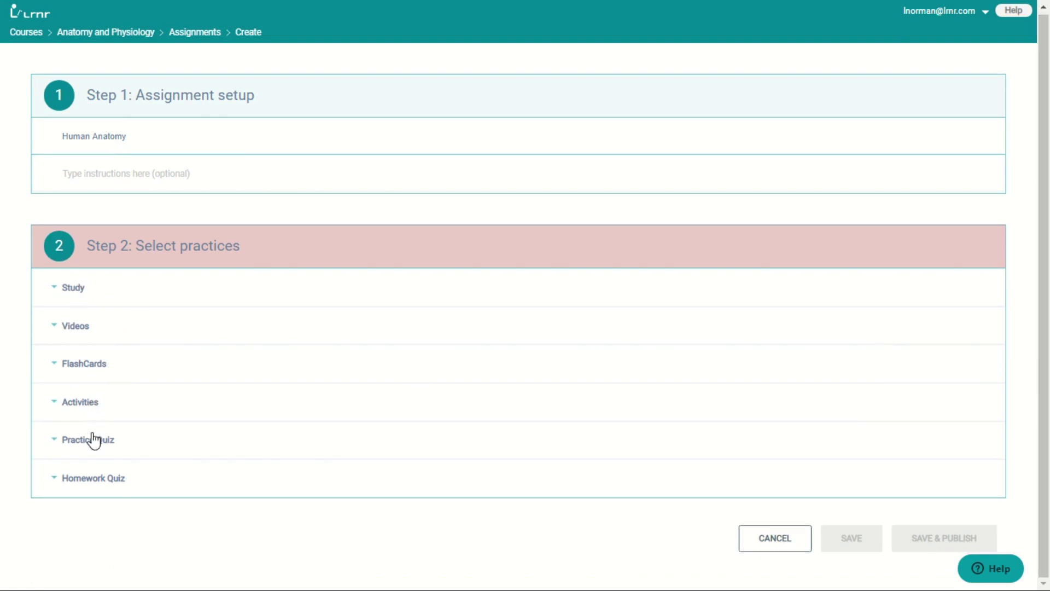
click(64, 290)
Step: Include the Axial Skeleton study chapter and expand its Axial Skeleton videos
click(96, 474)
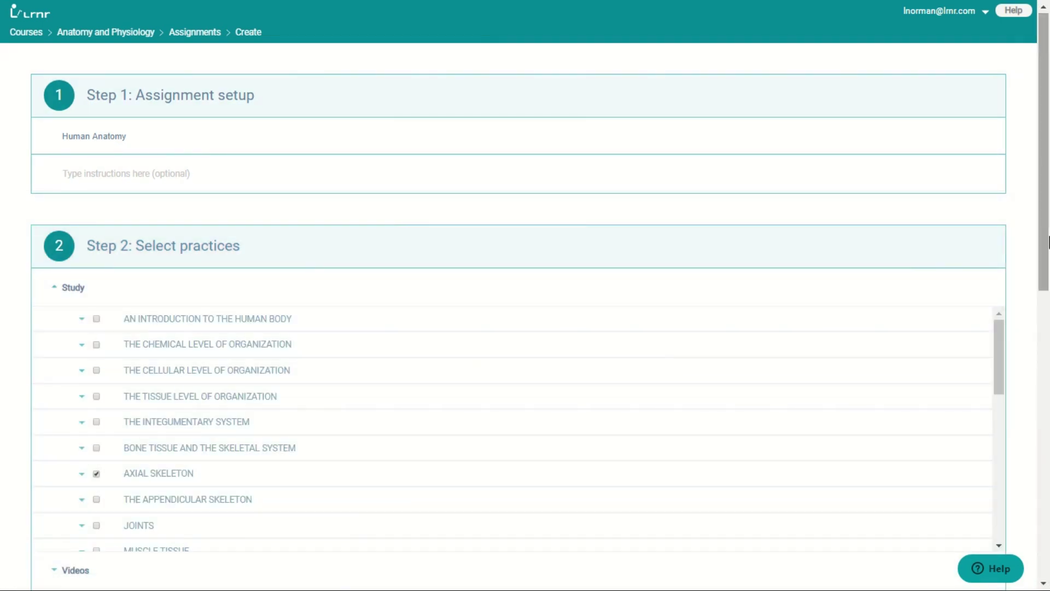
scroll(97, 474, down, 3)
click(72, 394)
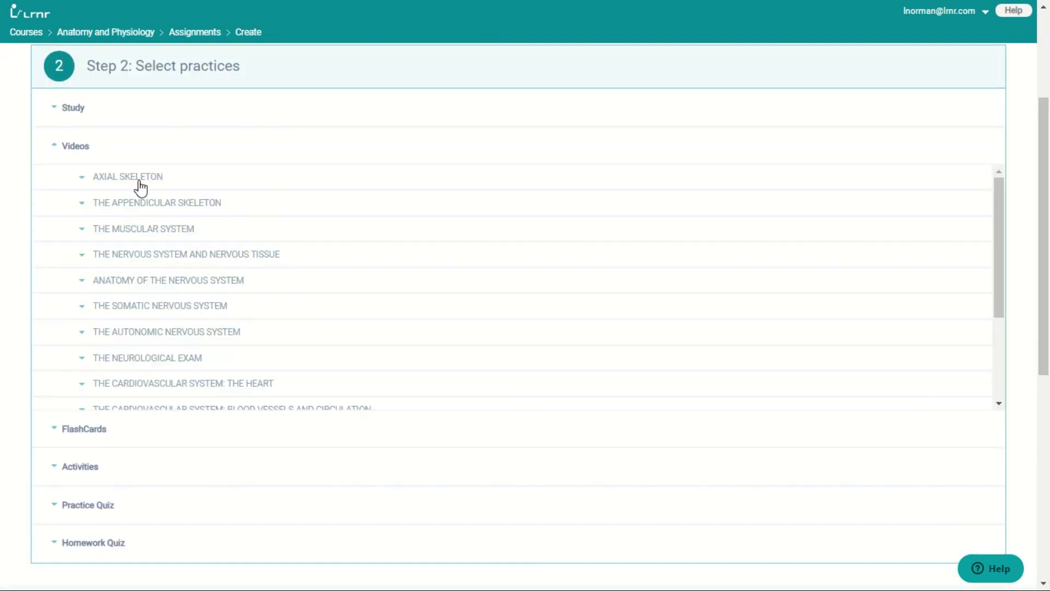
click(111, 181)
scroll(1039, 329, down, 5)
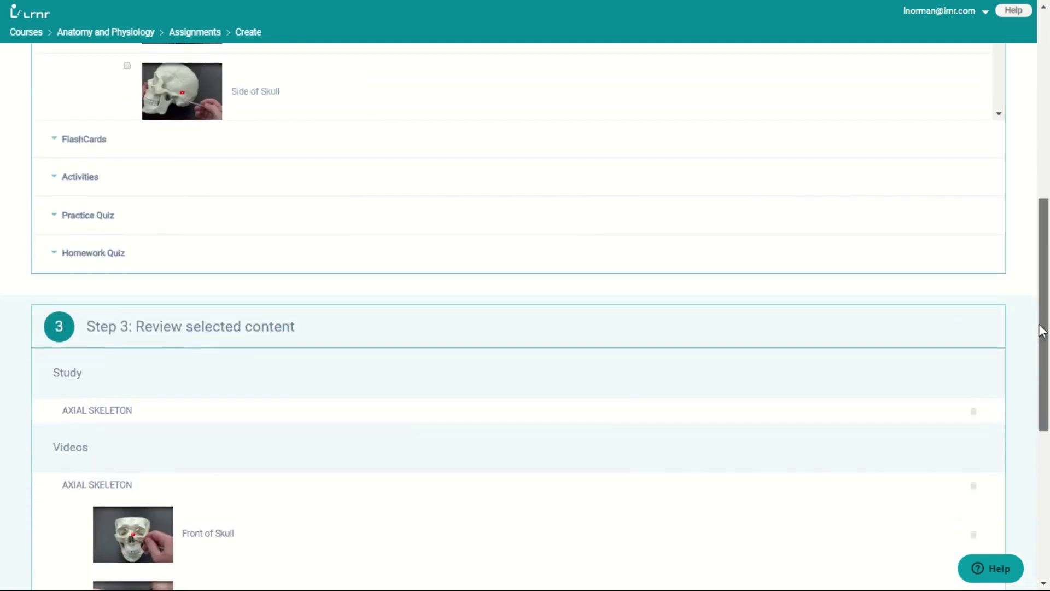
scroll(797, 347, up, 4)
Step: Include The Skull flashcards and the 3D Divisions of the Skeletal System activity
click(90, 358)
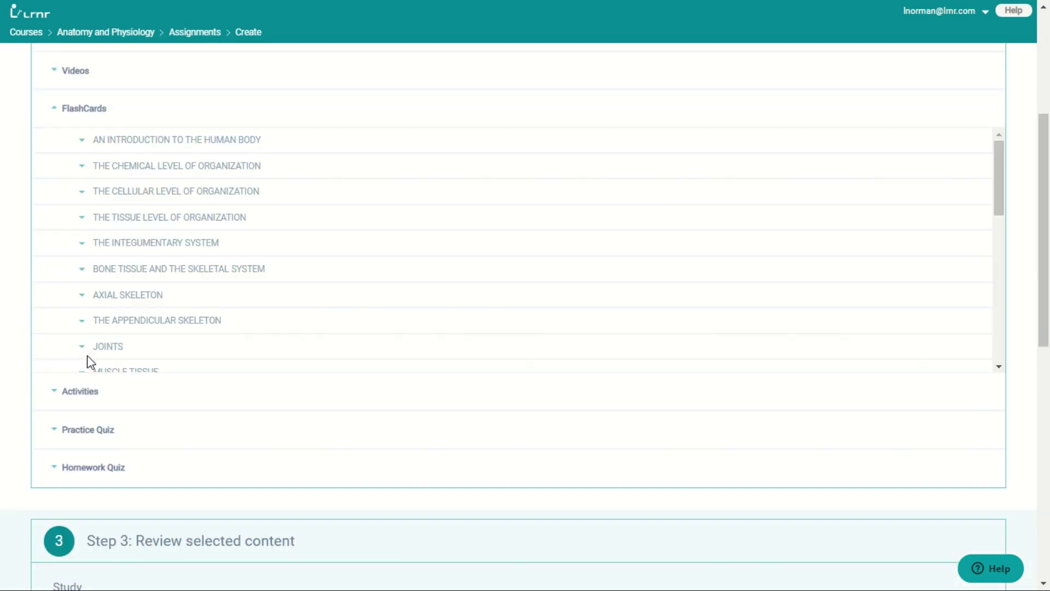
click(111, 295)
click(127, 345)
scroll(179, 310, down, 3)
click(124, 249)
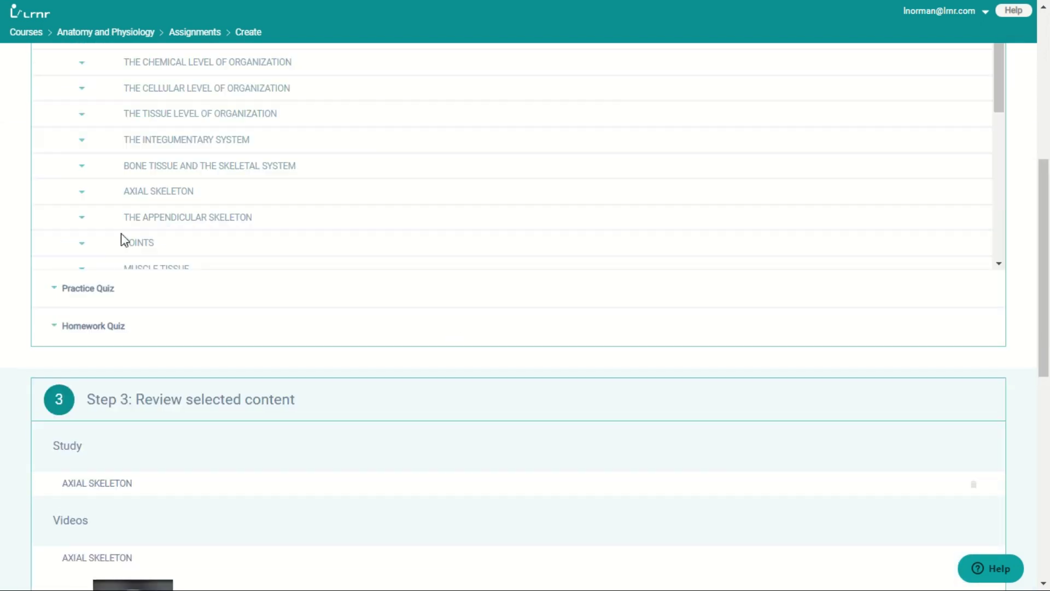
scroll(264, 276, up, 3)
click(143, 361)
click(127, 385)
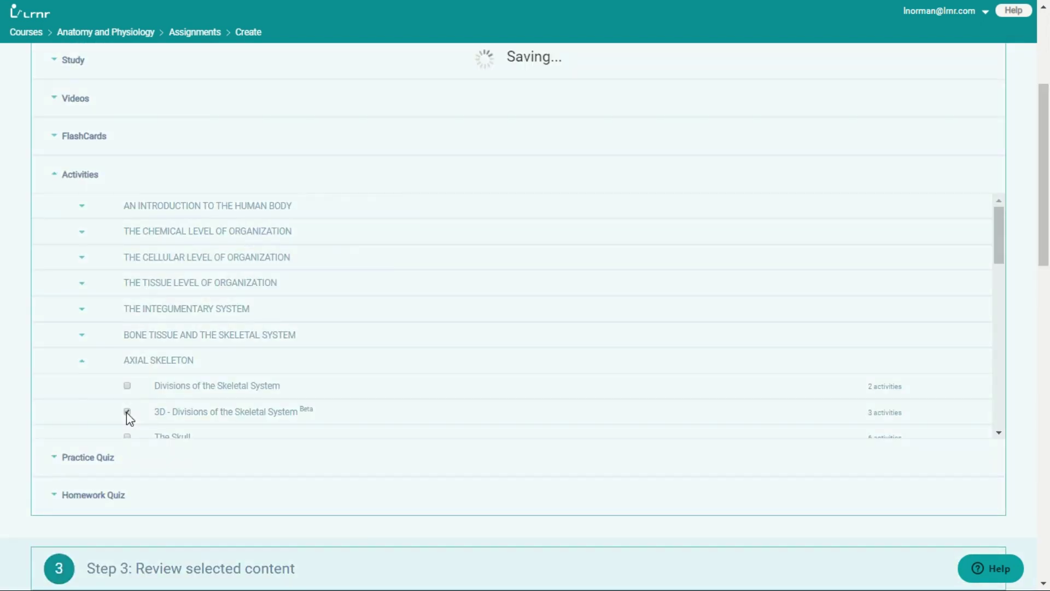
scroll(985, 317, down, 5)
scroll(1046, 279, down, 3)
scroll(260, 490, up, 2)
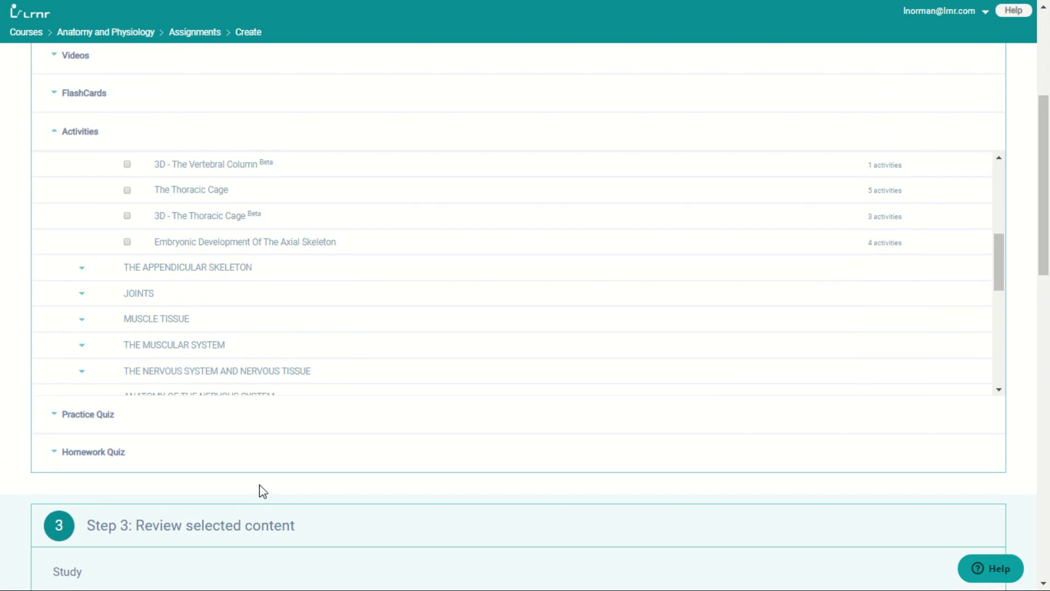
Step: Include the 7.2 The Skull practice quiz and list the Axial Skeleton homework quizzes
click(97, 415)
click(140, 356)
click(128, 382)
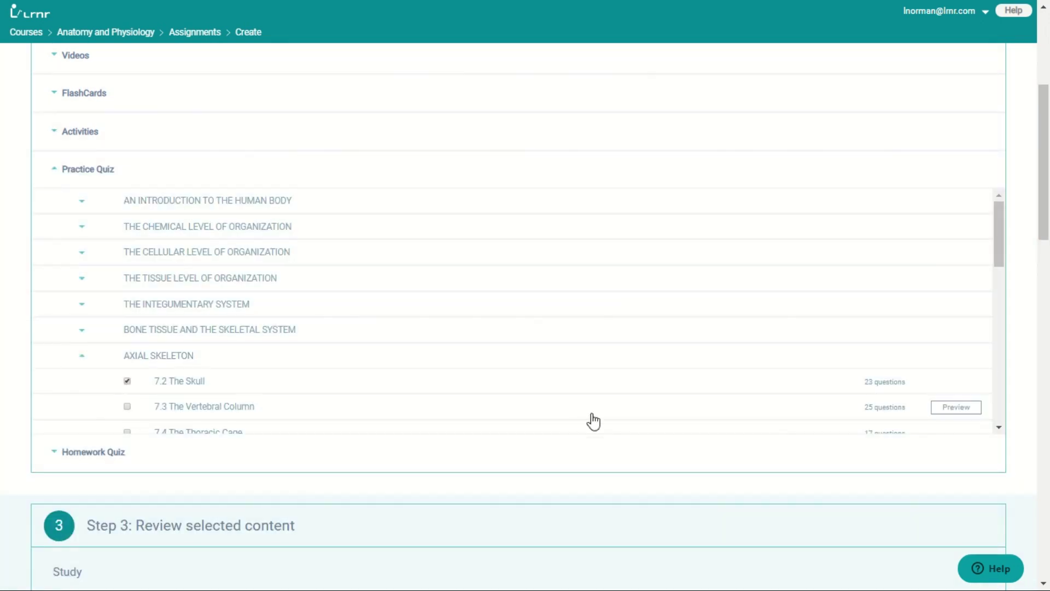
scroll(591, 422, down, 3)
click(99, 306)
scroll(821, 197, up, 1)
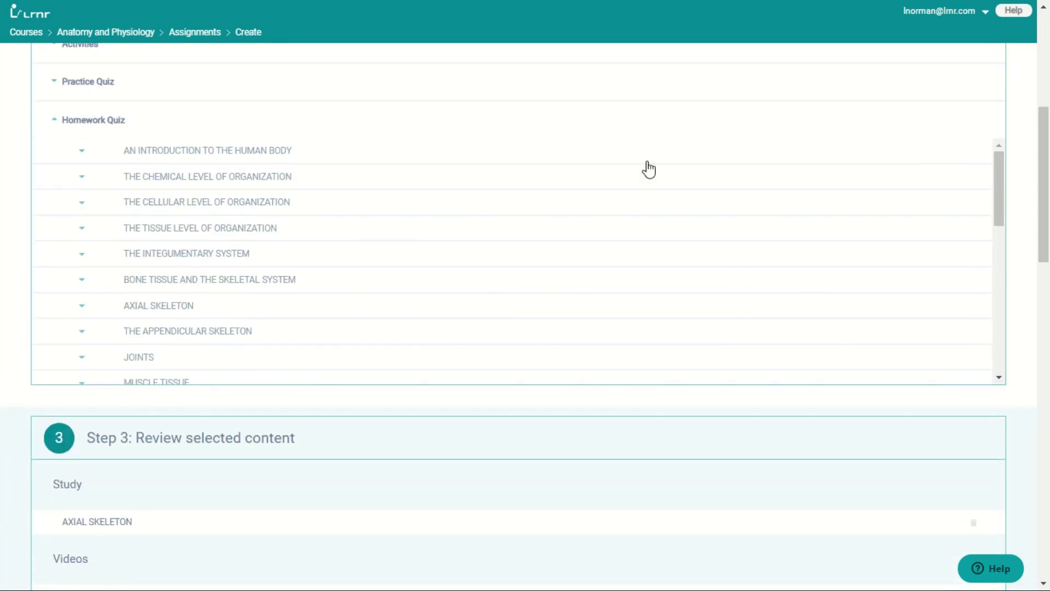
click(152, 306)
Step: Include the 7.2 The Skull homework quiz and make activities graded, grouped by Section, single attempt
click(127, 331)
drag(1043, 127, 1010, 332)
click(574, 161)
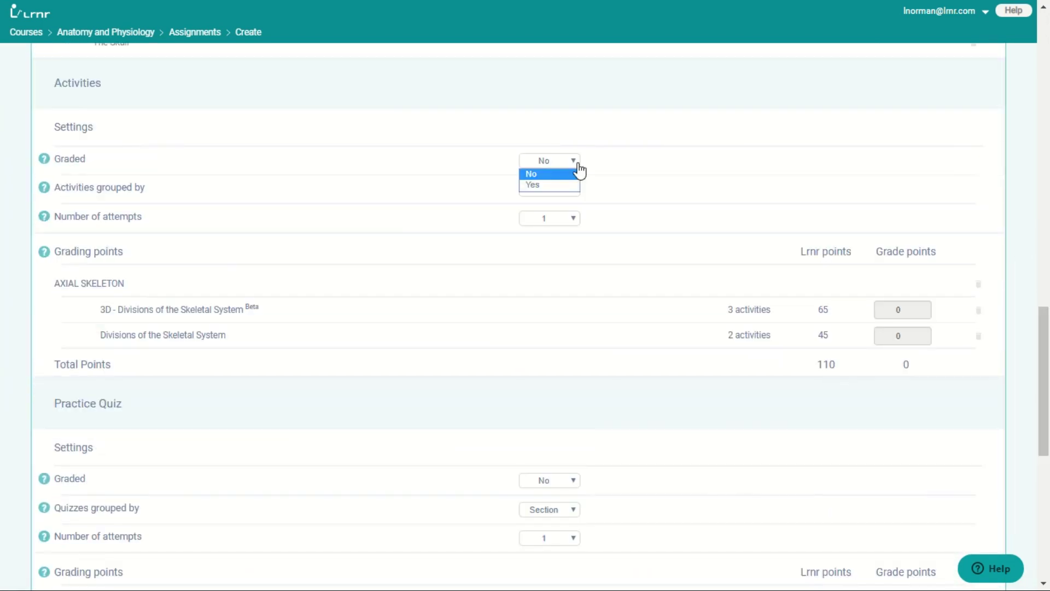
click(547, 183)
click(575, 189)
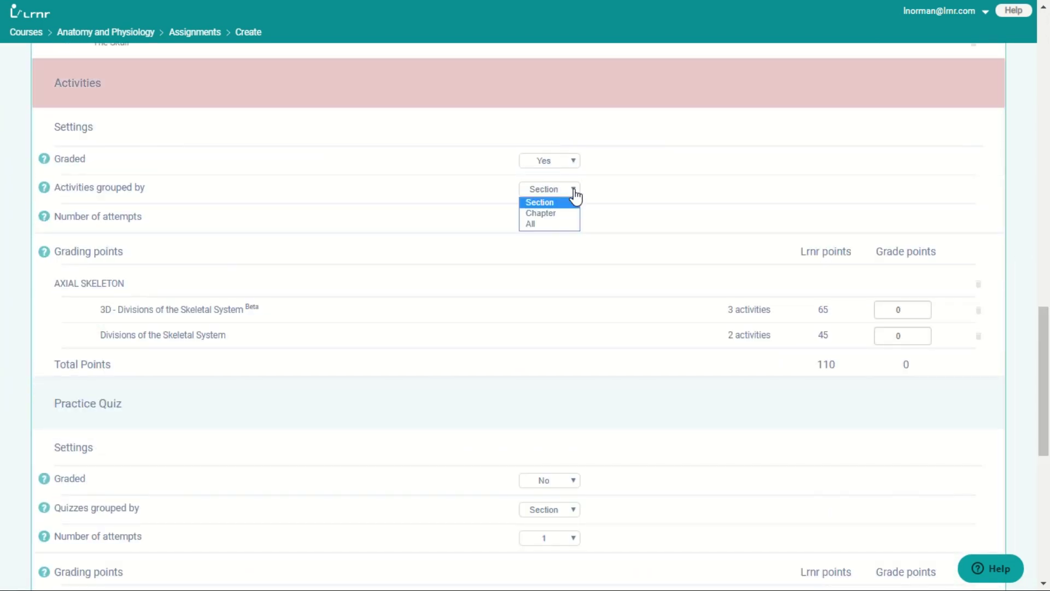
click(574, 190)
click(574, 218)
click(574, 219)
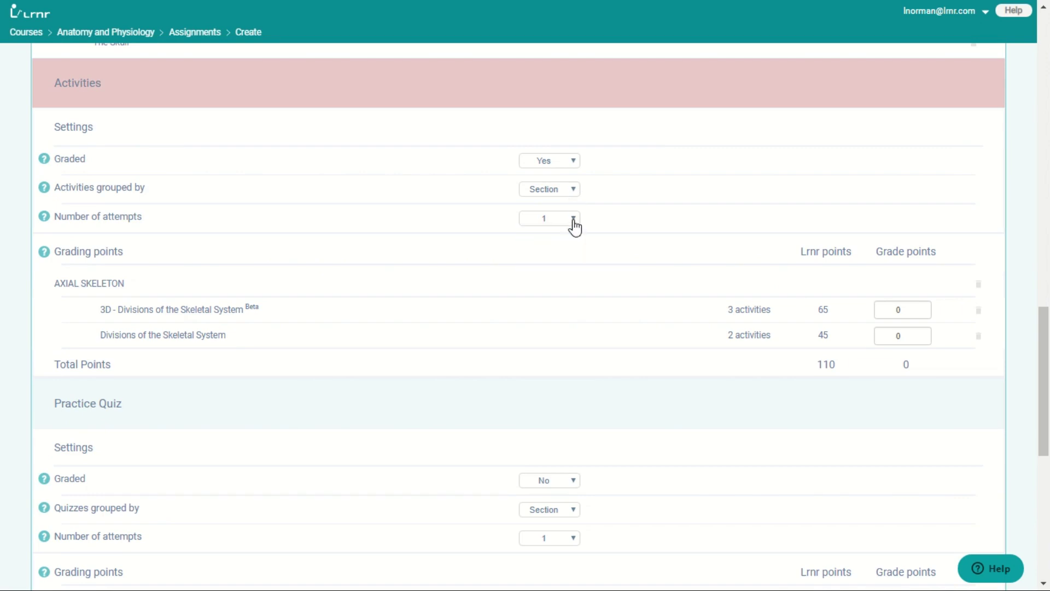
Step: Give the activities 7 and 5 points and include both Divisions of the Skeletal System activities
click(924, 307)
click(924, 308)
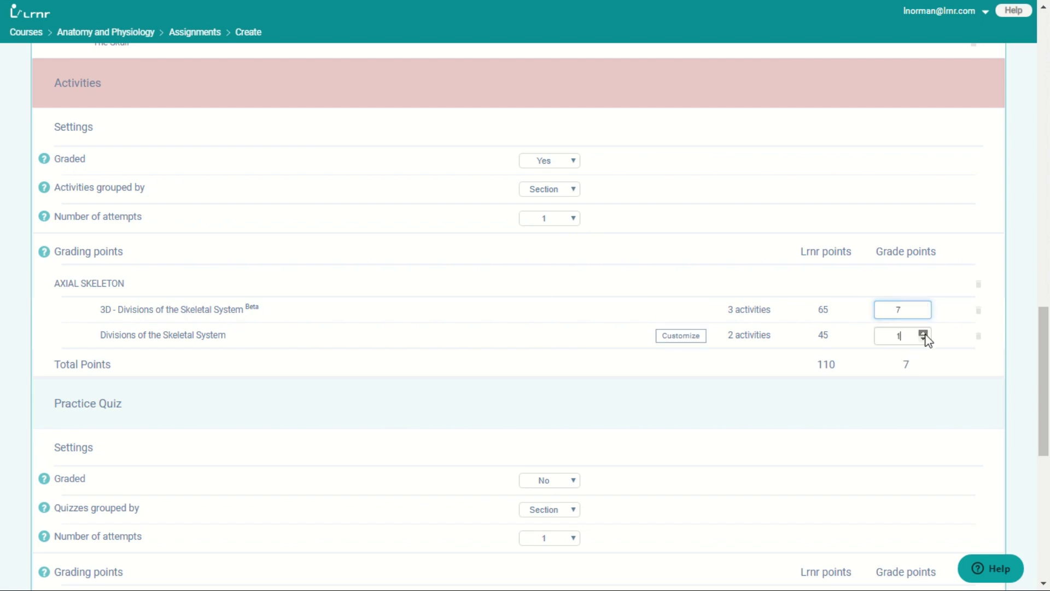
click(924, 332)
click(924, 332)
click(924, 332)
click(924, 332)
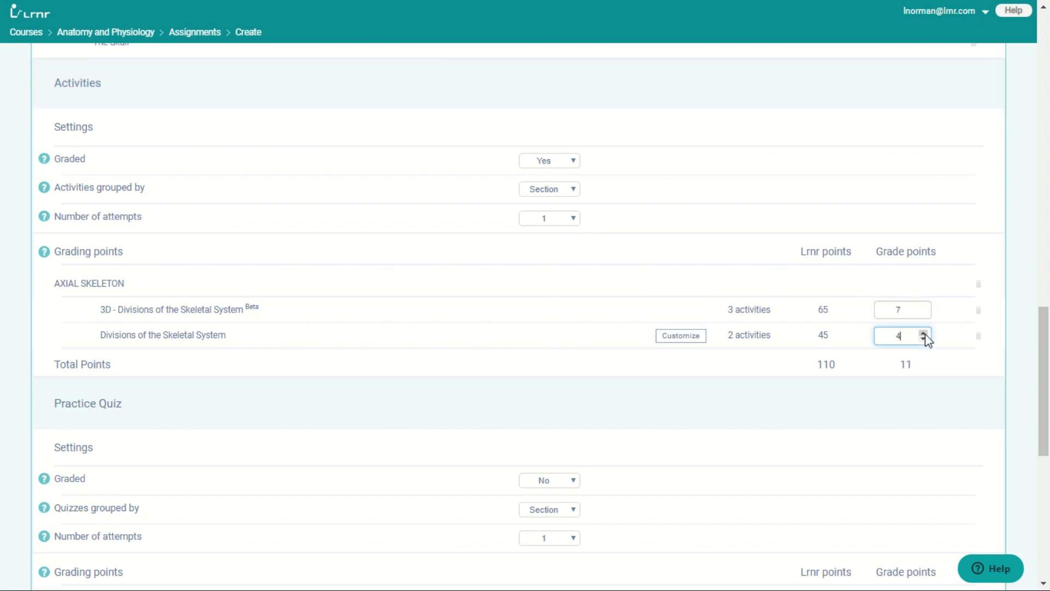
click(682, 338)
click(170, 131)
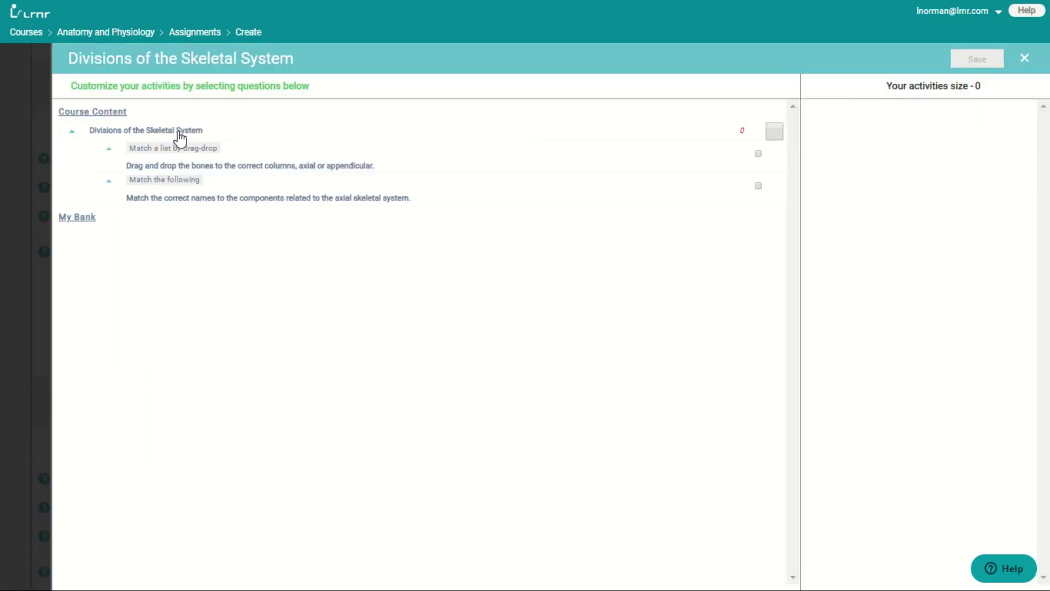
click(775, 131)
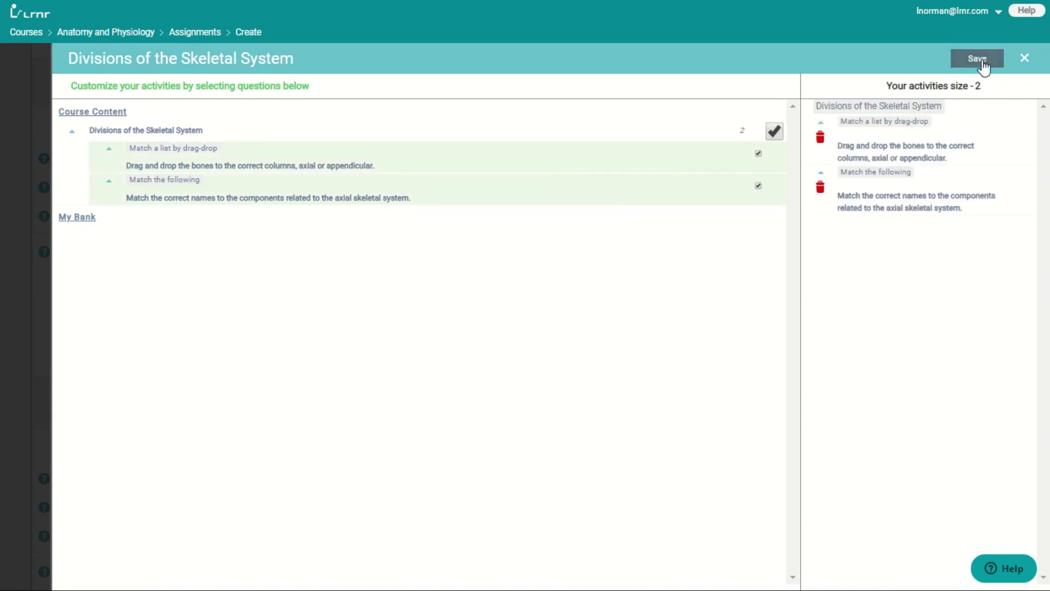
click(1025, 58)
Step: Give the 7.2 The Skull practice quiz 4 points and the homework quiz 5 points
scroll(579, 275, down, 4)
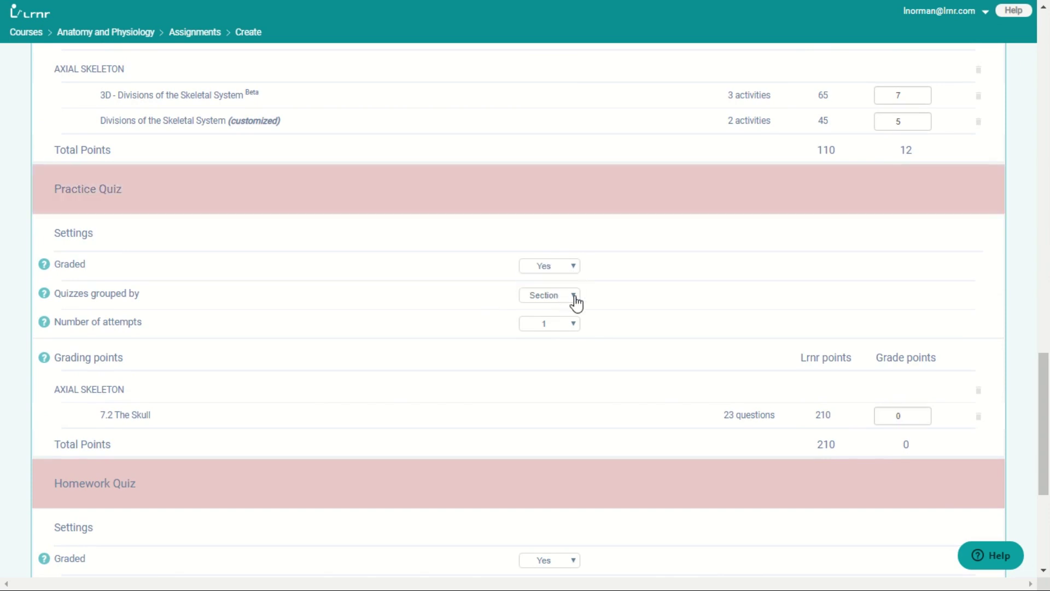
click(921, 416)
text(4)
drag(1044, 443, 1045, 541)
click(903, 432)
text(5)
click(186, 443)
click(129, 465)
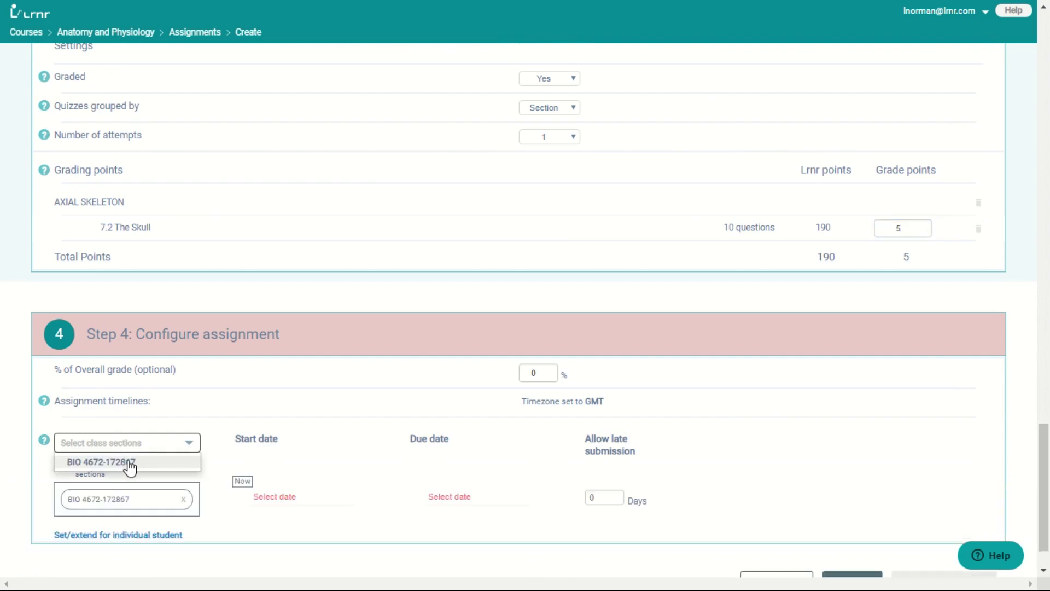
click(249, 498)
click(424, 402)
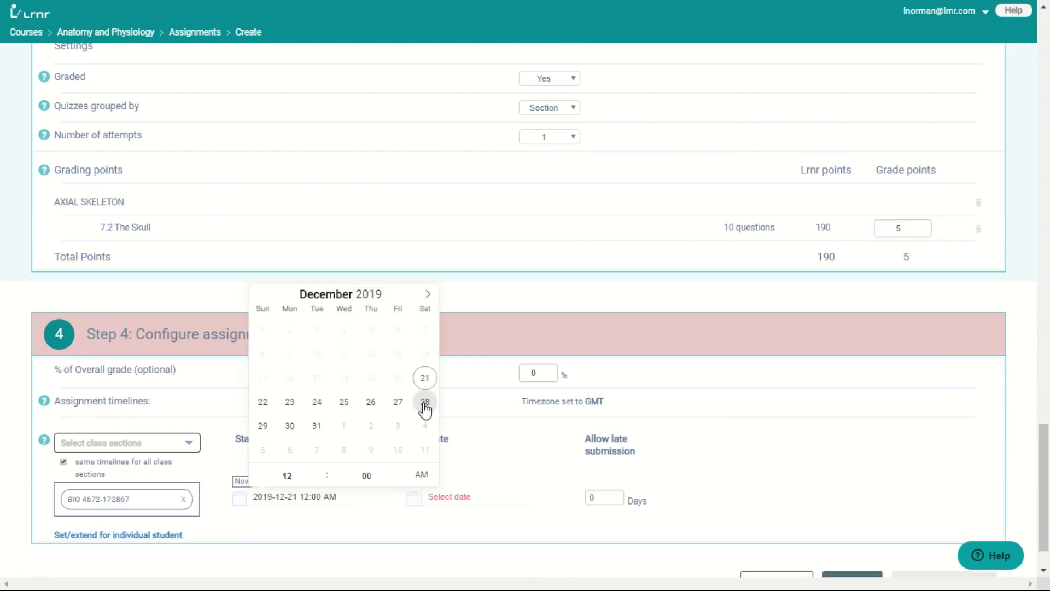
click(301, 478)
click(432, 499)
click(440, 501)
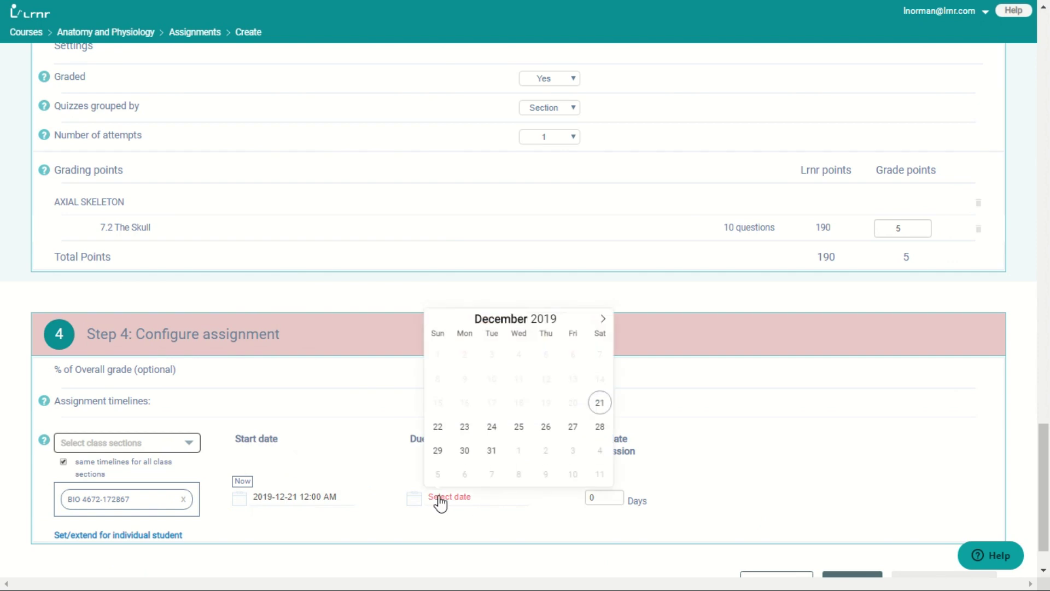
click(438, 426)
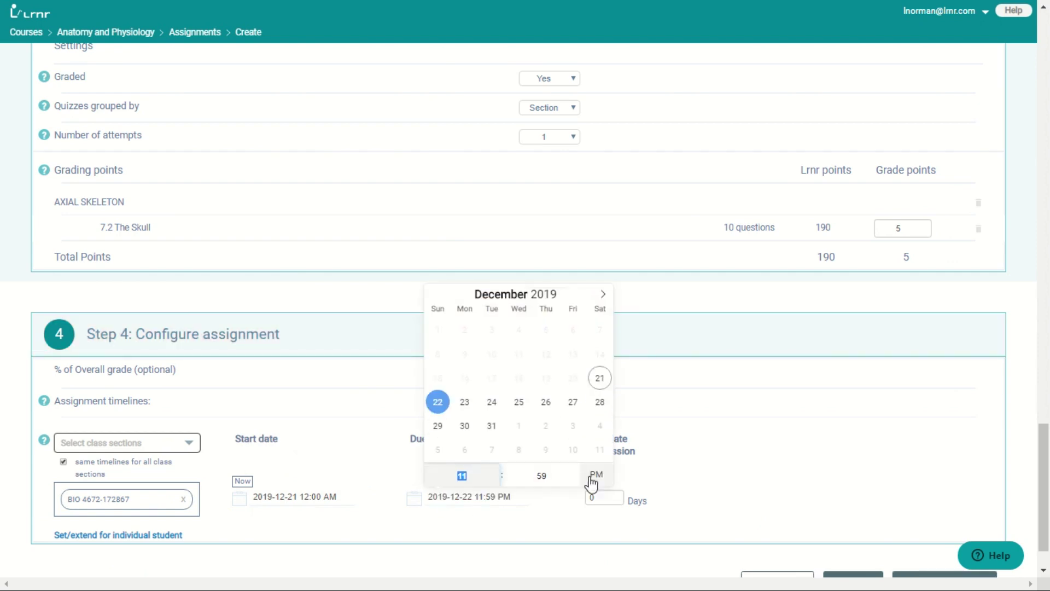
click(618, 444)
Step: Allow one late day, then save and publish the assignment
click(617, 497)
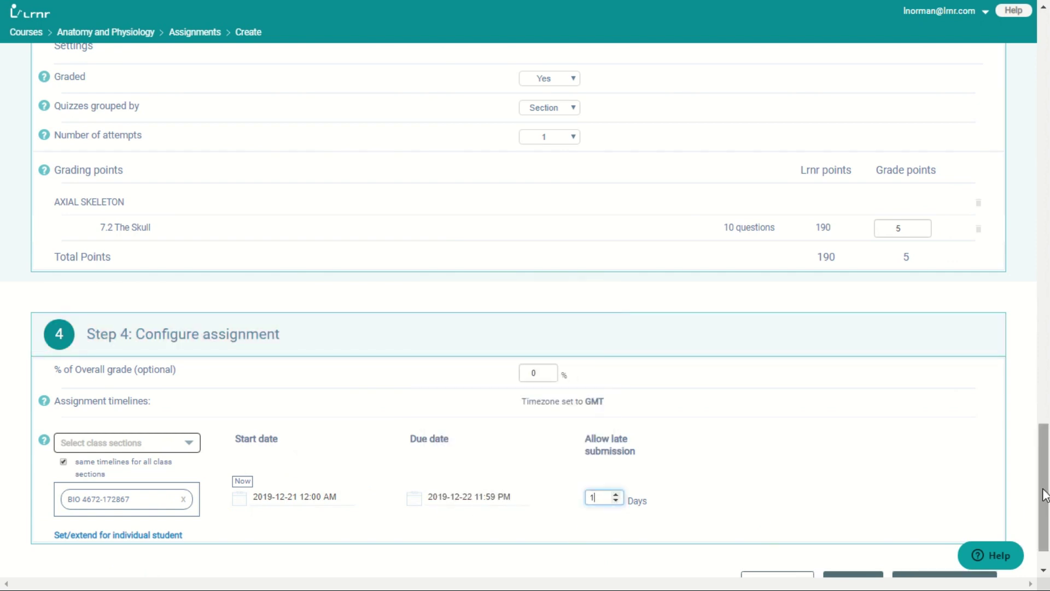
scroll(941, 539, down, 1)
click(943, 525)
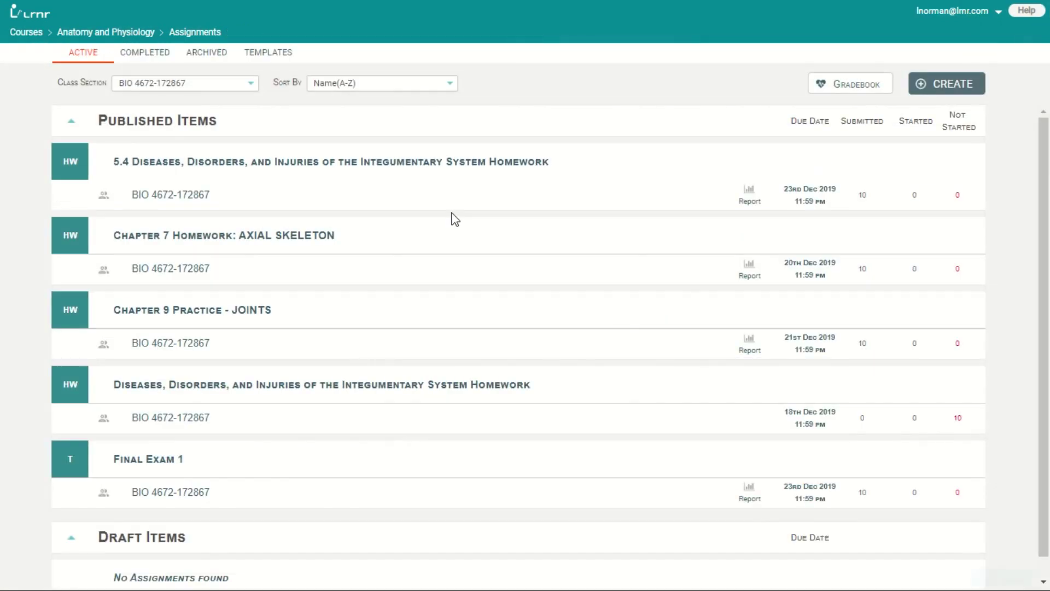
Step: Switch to the Templates list showing the course's saved assignment templates
mouse_move(511, 168)
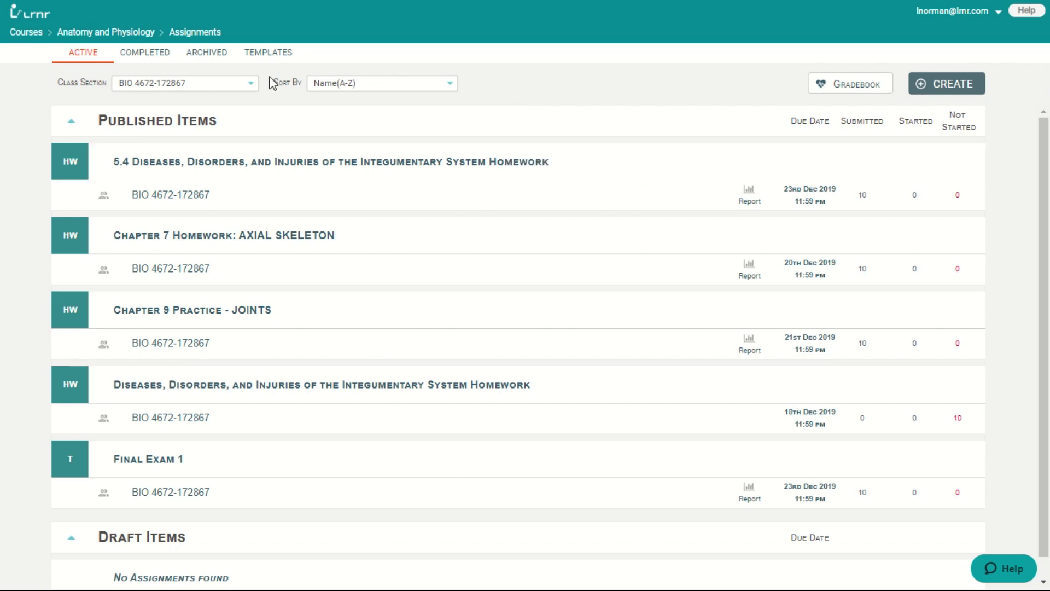
click(269, 54)
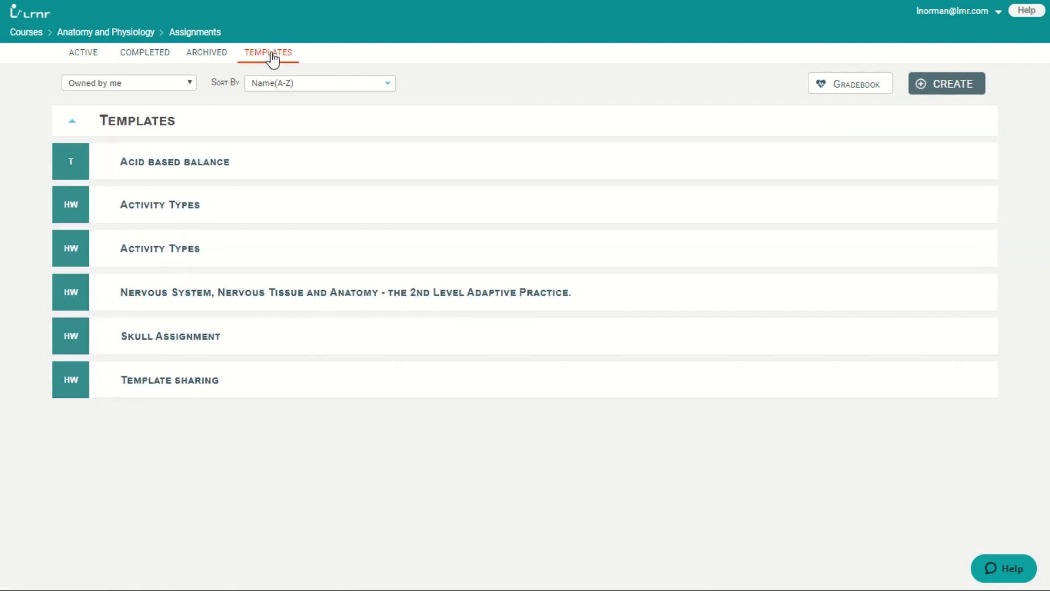
Step: Edit the Acid based balance template and show its sharing options
mouse_move(293, 171)
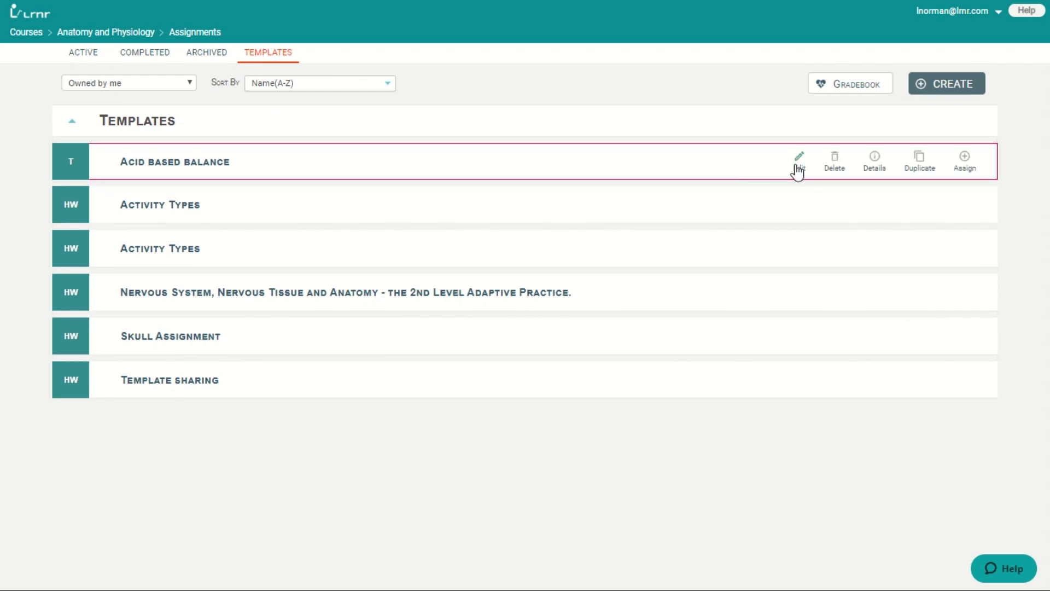
click(800, 162)
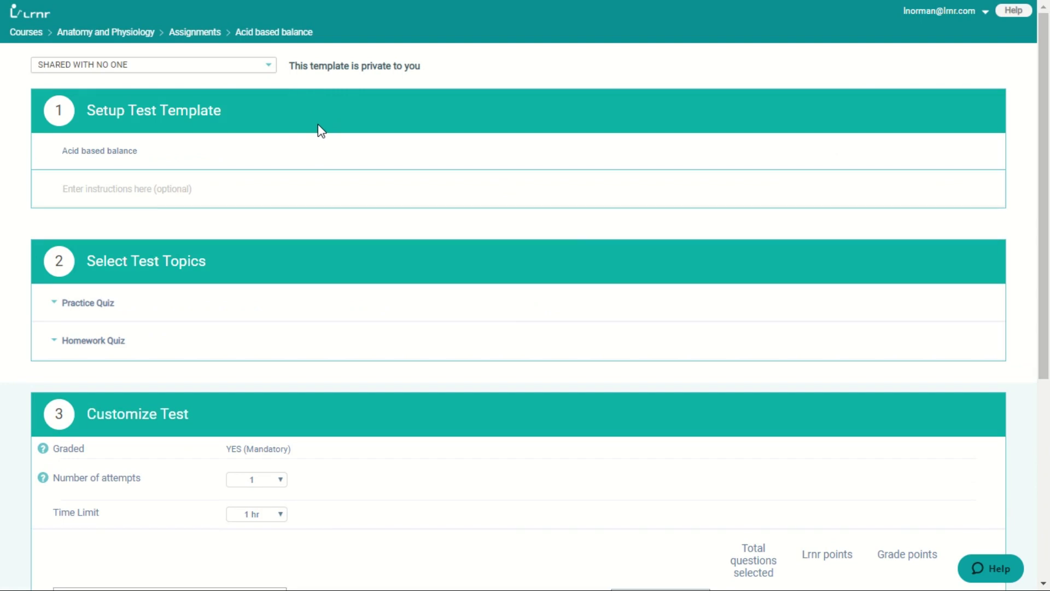
click(270, 67)
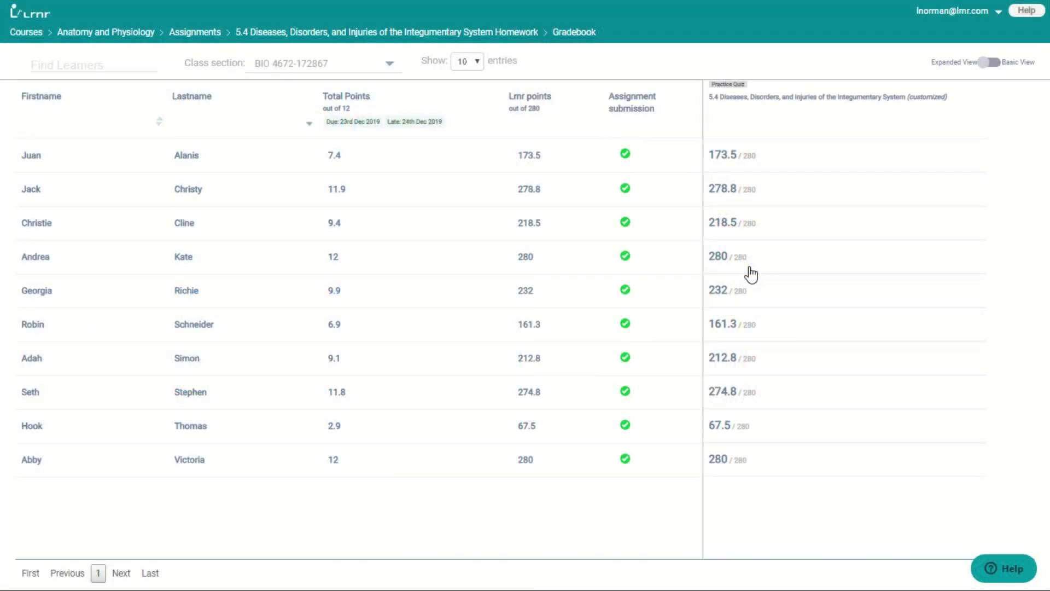
Step: Review the learners' points in the integumentary system homework gradebook
mouse_move(357, 150)
mouse_move(305, 261)
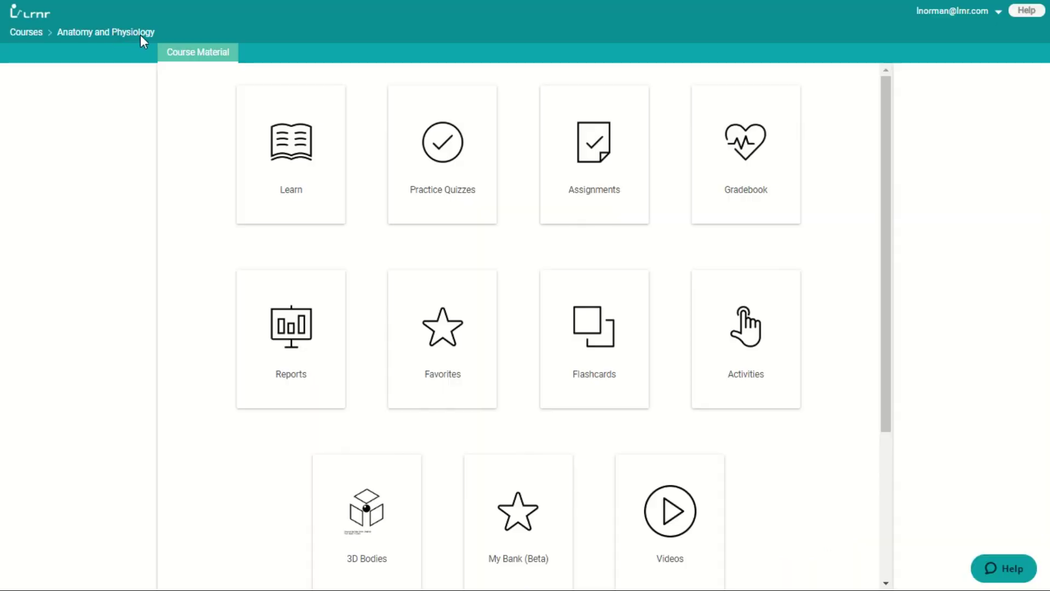
Step: Open the 3D Bodies viewer and slide the layers down to expose nerves and organs
click(367, 514)
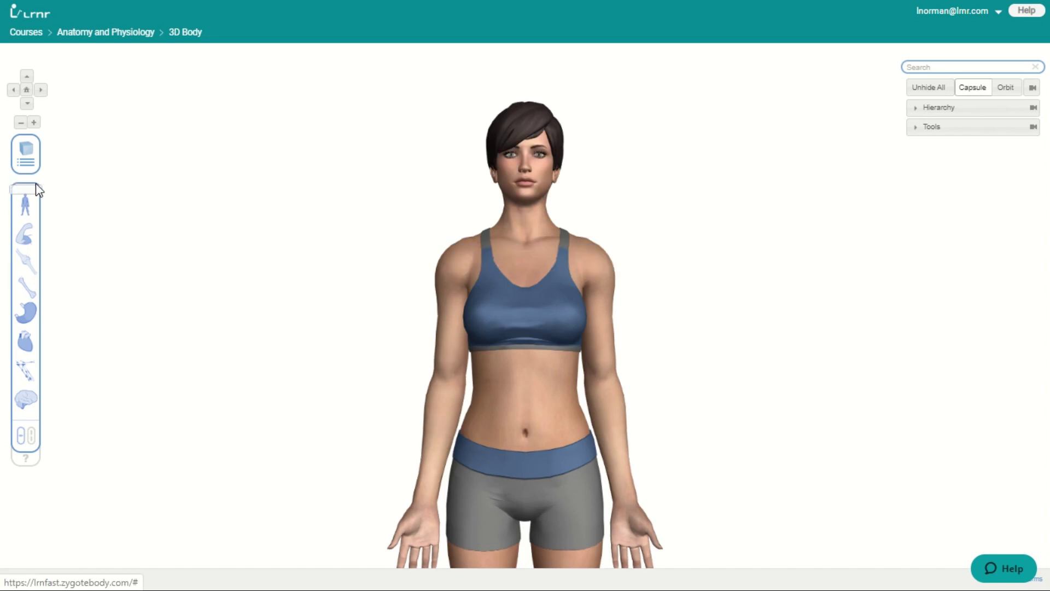
drag(35, 188, 35, 356)
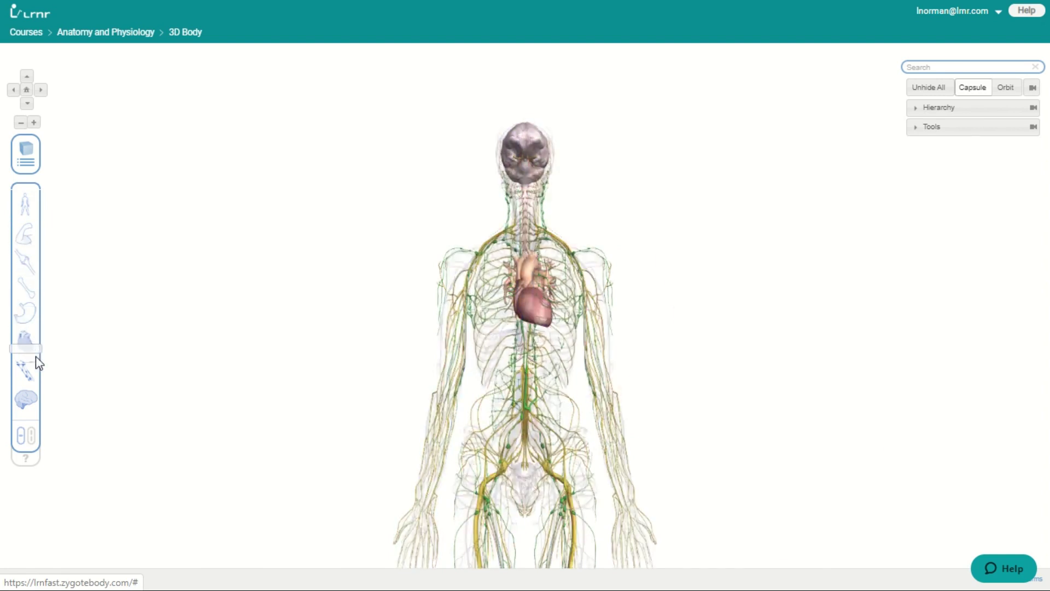